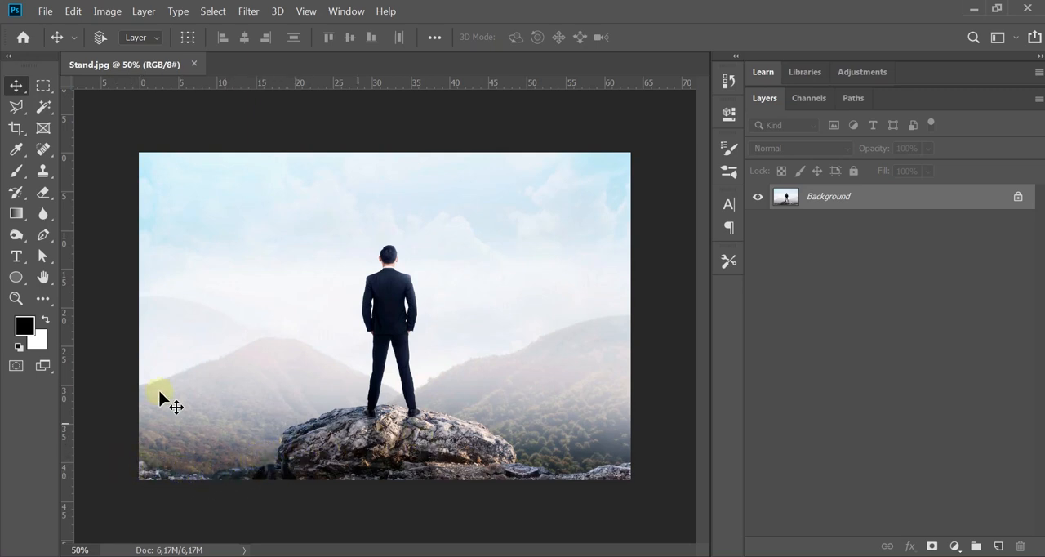
# Step: Convert the locked Background into a regular layer named Layer 0 with default settings
pyautogui.click(45, 236)
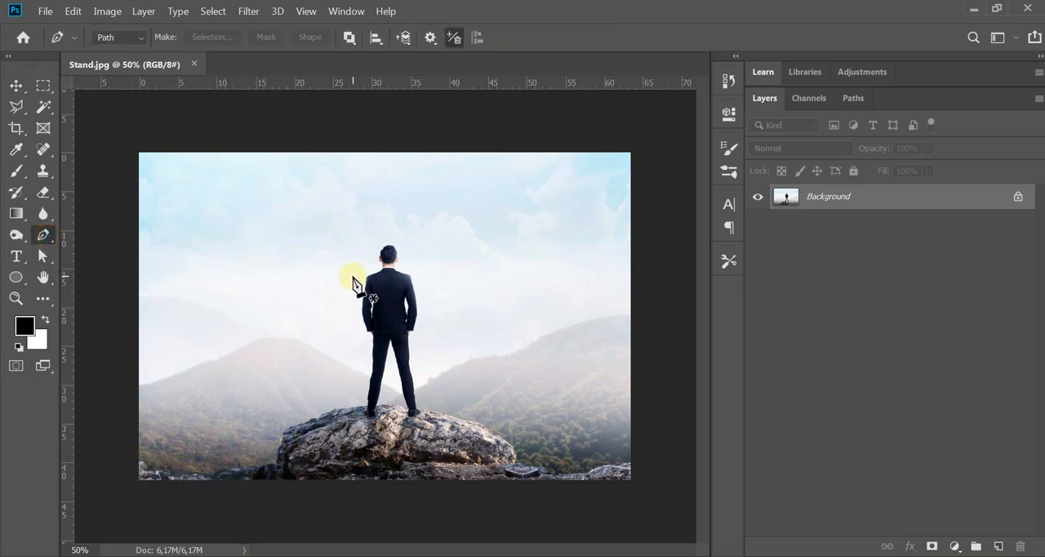
pyautogui.click(16, 86)
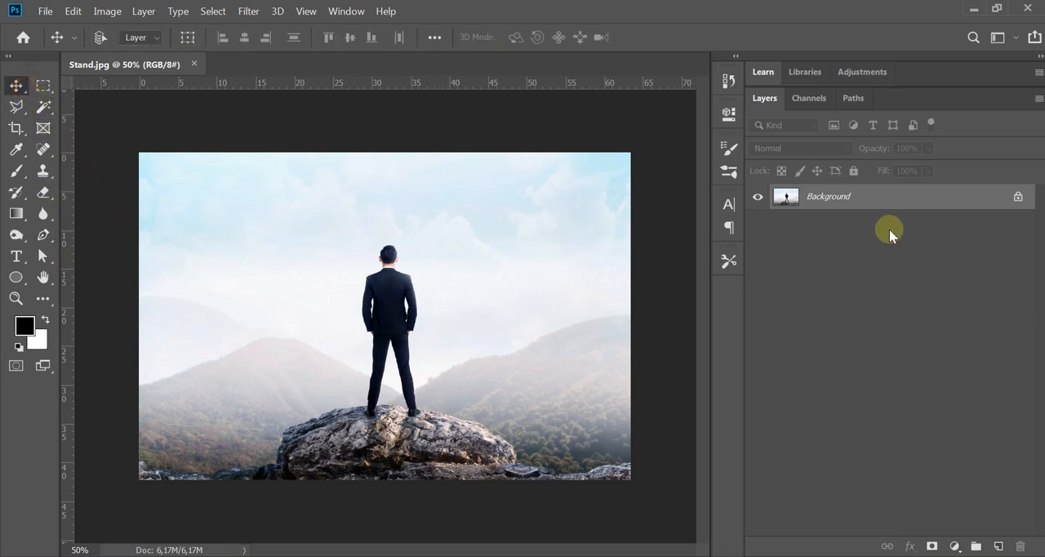
pyautogui.doubleClick(826, 198)
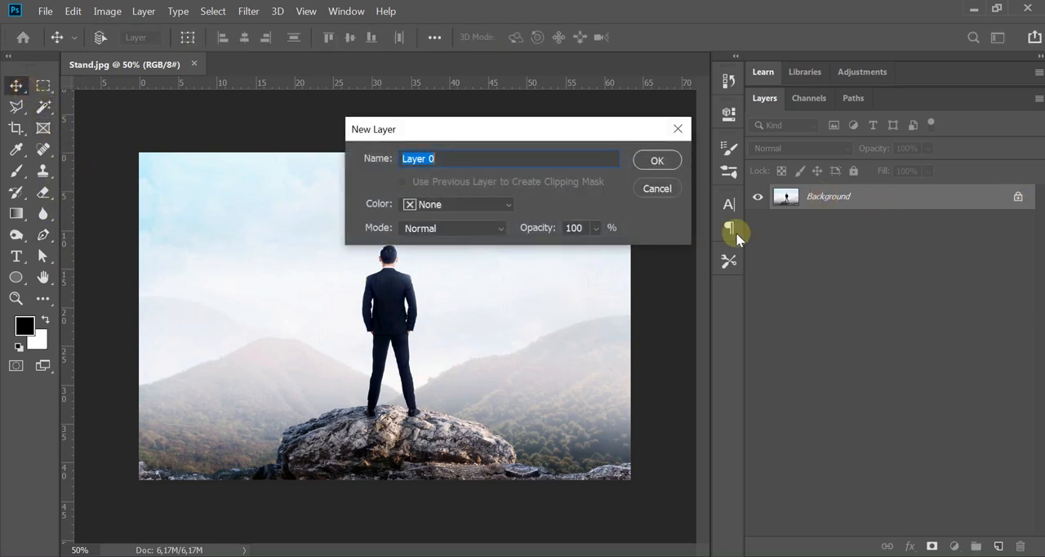
pyautogui.click(658, 161)
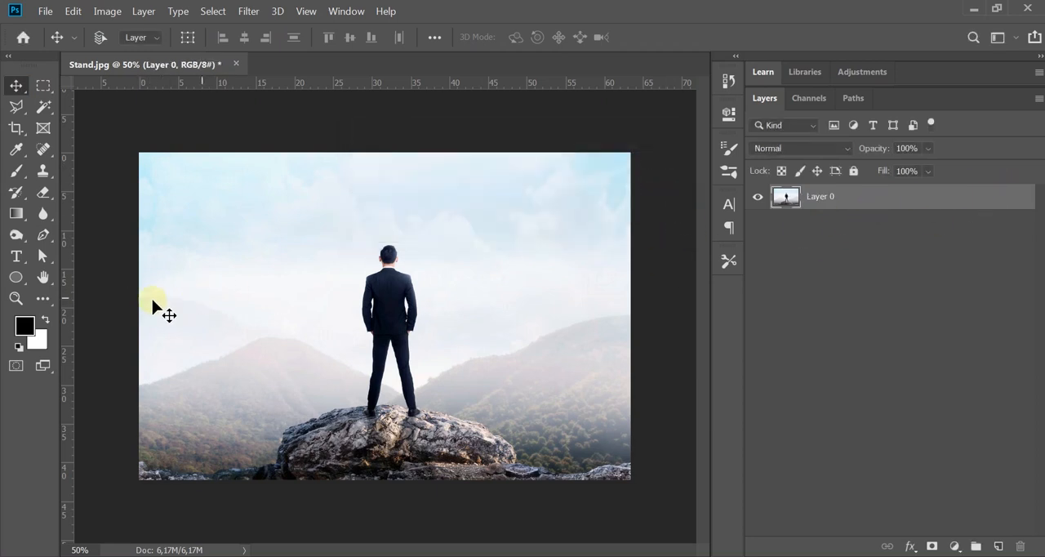
# Step: Start a Pen tool path at the image's left edge and trace along the low foreground rocks toward the boulder
pyautogui.click(44, 234)
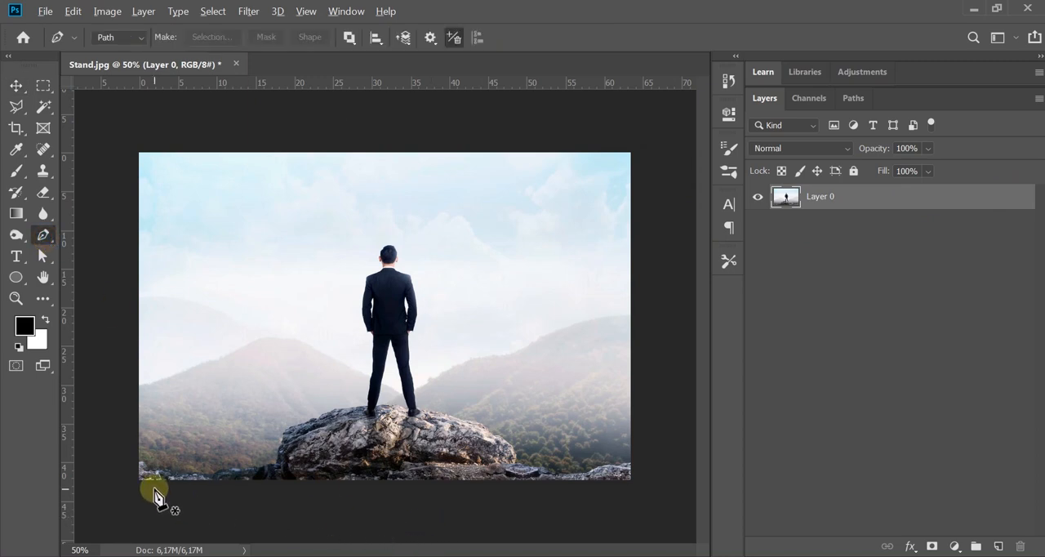
pyautogui.scroll(4, 154, 489)
pyautogui.moveTo(336, 443); pyautogui.dragTo(391, 384)
pyautogui.scroll(-2, 390, 394)
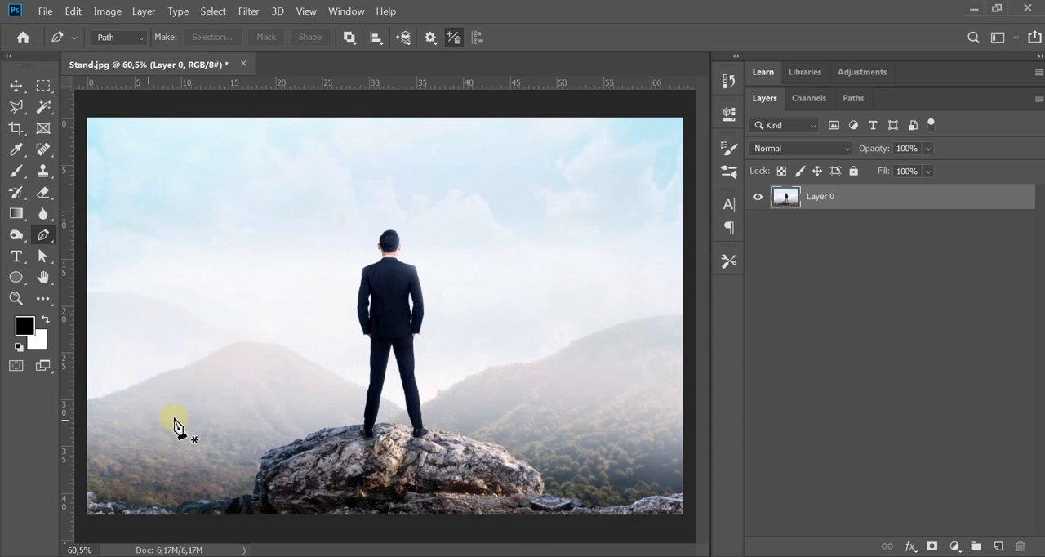
pyautogui.scroll(-2, 479, 350)
pyautogui.scroll(3, 133, 478)
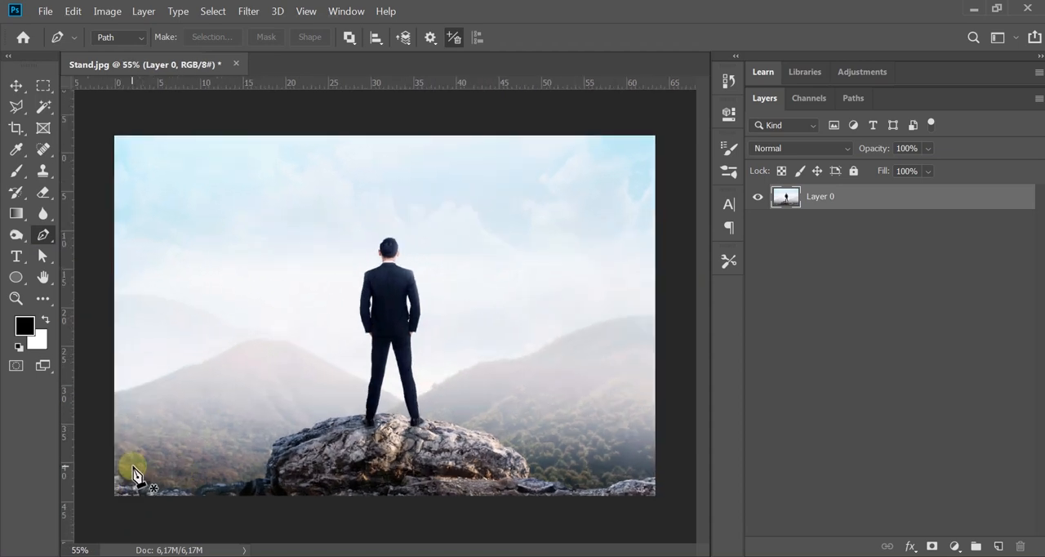
pyautogui.moveTo(187, 466); pyautogui.dragTo(318, 384)
pyautogui.scroll(8, 319, 383)
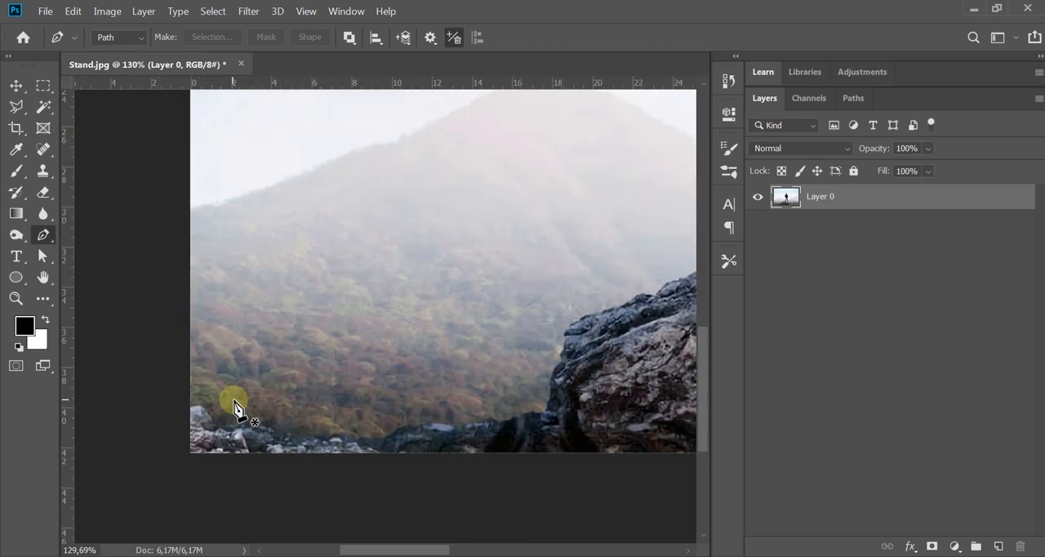
pyautogui.click(182, 408)
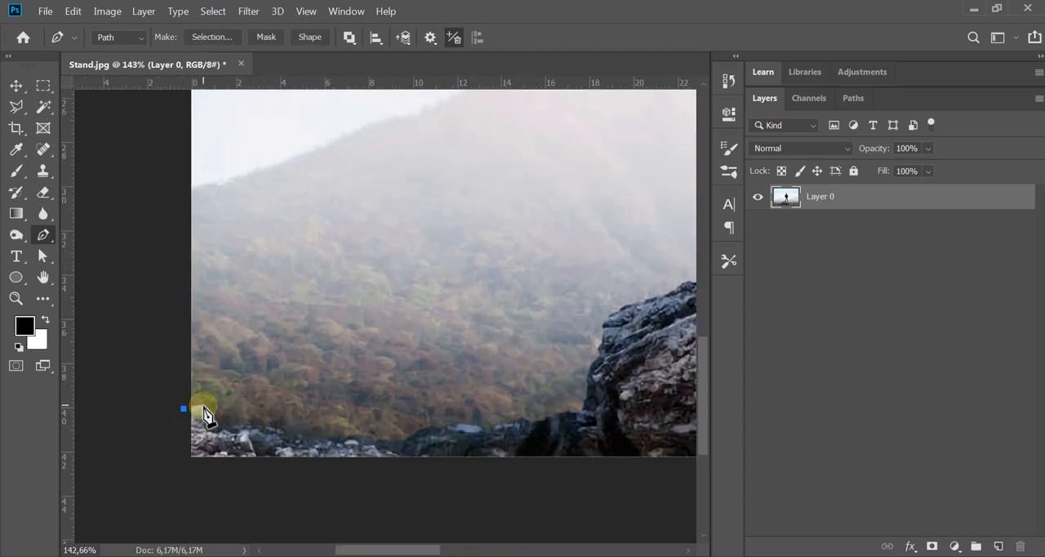
pyautogui.click(204, 405)
pyautogui.click(226, 426)
pyautogui.click(263, 427)
pyautogui.click(293, 436)
pyautogui.click(327, 435)
pyautogui.click(365, 438)
# Step: Continue the path up and over the left side of the boulder toward the man's left foot
pyautogui.scroll(4, 425, 438)
pyautogui.click(423, 393)
pyautogui.click(428, 345)
pyautogui.click(446, 314)
pyautogui.click(466, 235)
pyautogui.scroll(5, 495, 226)
pyautogui.click(488, 243)
# Step: Extend the path up the outer edge of the man's left leg, hand and sleeve
pyautogui.scroll(3, 492, 198)
pyautogui.click(406, 380)
pyautogui.click(396, 229)
pyautogui.click(397, 187)
pyautogui.click(360, 331)
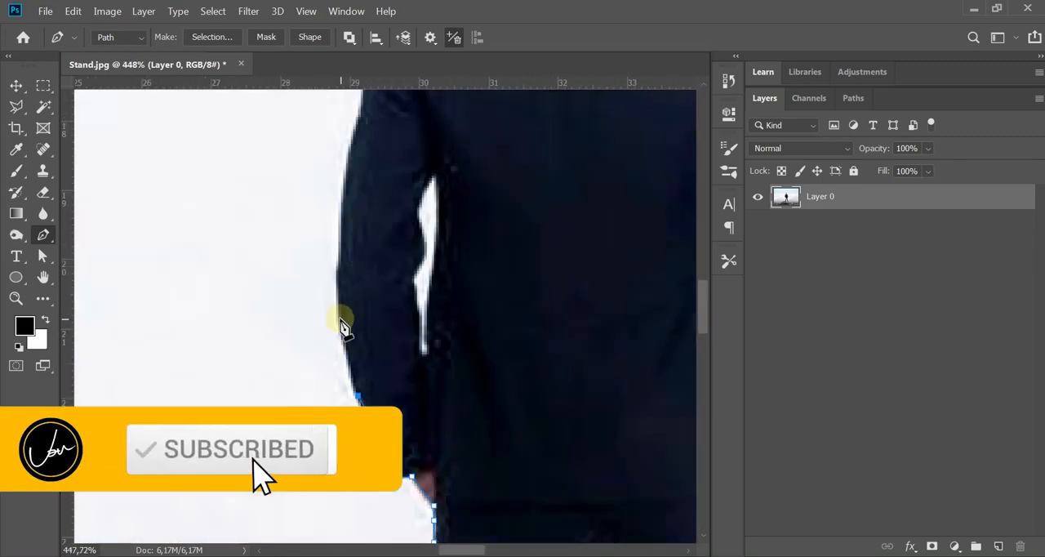
pyautogui.click(334, 212)
# Step: Carry the path over the man's left shoulder and neck, then around his ear and the top of his head
pyautogui.scroll(5, 334, 211)
pyautogui.click(446, 245)
pyautogui.click(376, 358)
pyautogui.click(367, 319)
pyautogui.click(345, 285)
pyautogui.moveTo(318, 271); pyautogui.dragTo(311, 246)
pyautogui.click(319, 215)
pyautogui.click(347, 236)
pyautogui.click(427, 213)
pyautogui.click(480, 222)
# Step: Trace the path down the right side of the head and across the right shoulder
pyautogui.click(546, 324)
pyautogui.click(494, 240)
pyautogui.click(462, 306)
pyautogui.click(453, 256)
pyautogui.click(501, 279)
pyautogui.click(474, 289)
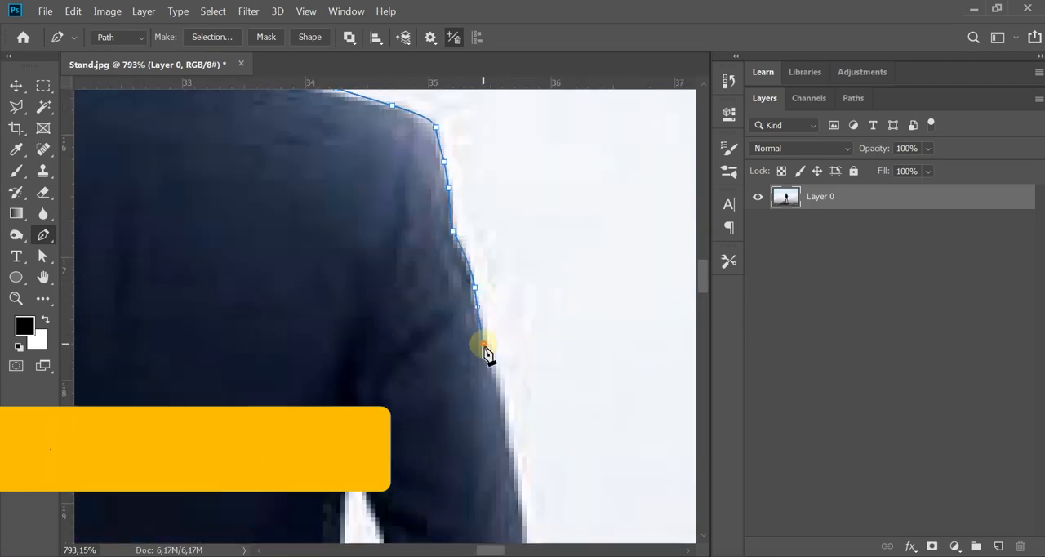
# Step: Continue the path down the outer edge of the man's right sleeve to his hand
pyautogui.click(495, 359)
pyautogui.click(478, 340)
pyautogui.click(439, 358)
pyautogui.click(394, 357)
pyautogui.click(364, 434)
# Step: Trace the path down the outer edge of the man's right leg
pyautogui.moveTo(393, 278); pyautogui.dragTo(393, 284)
pyautogui.click(398, 367)
pyautogui.click(340, 178)
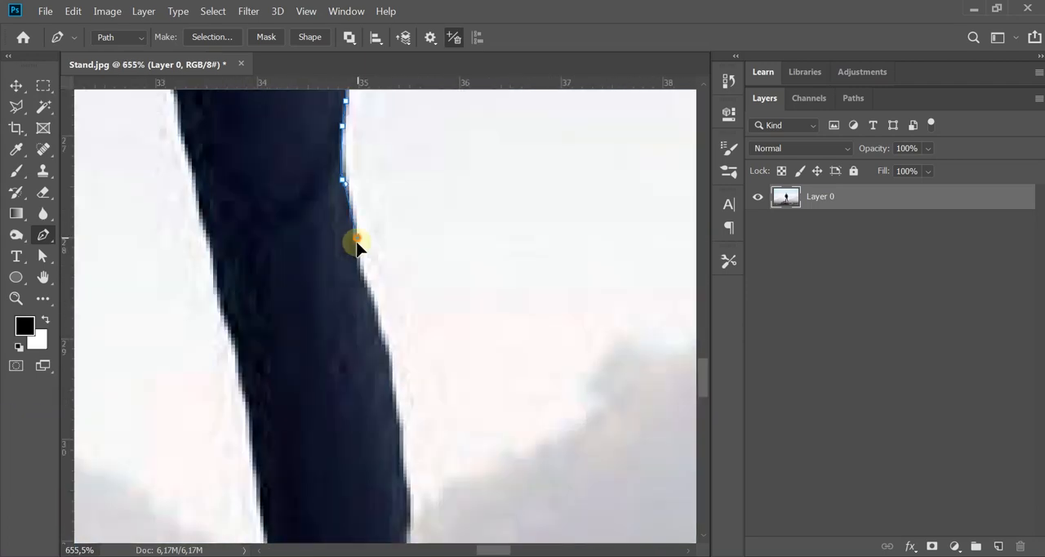
pyautogui.click(373, 273)
pyautogui.click(384, 376)
# Step: Continue the path from the man's right foot along the boulder's upper right edge
pyautogui.scroll(-5, 384, 376)
pyautogui.click(354, 306)
pyautogui.click(472, 270)
pyautogui.click(543, 281)
pyautogui.click(595, 290)
pyautogui.click(485, 319)
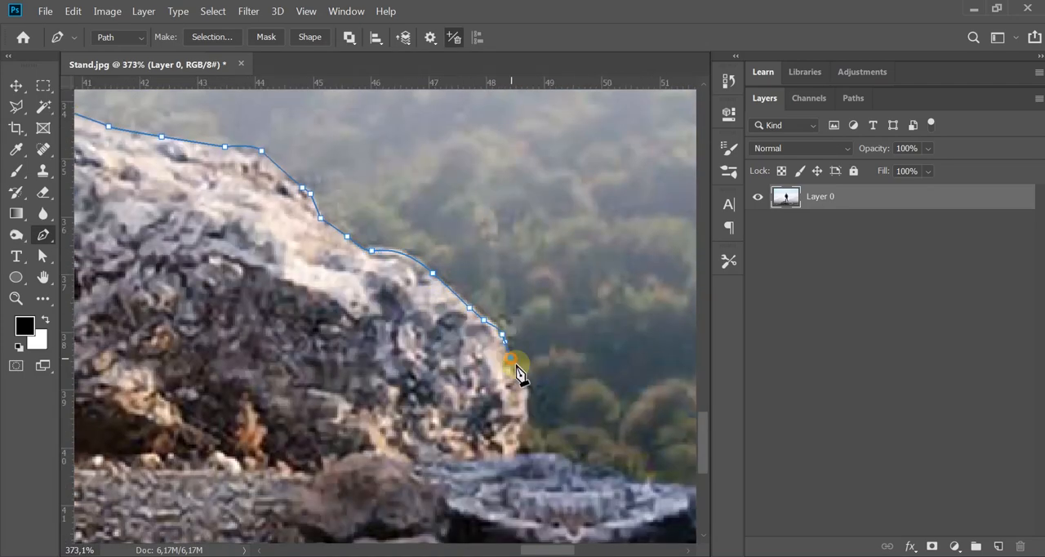
# Step: Trace the low rocks to the right of the boulder up to the image's right edge
pyautogui.scroll(-3, 490, 327)
pyautogui.click(471, 324)
pyautogui.click(559, 287)
pyautogui.click(572, 277)
pyautogui.click(592, 269)
pyautogui.click(615, 267)
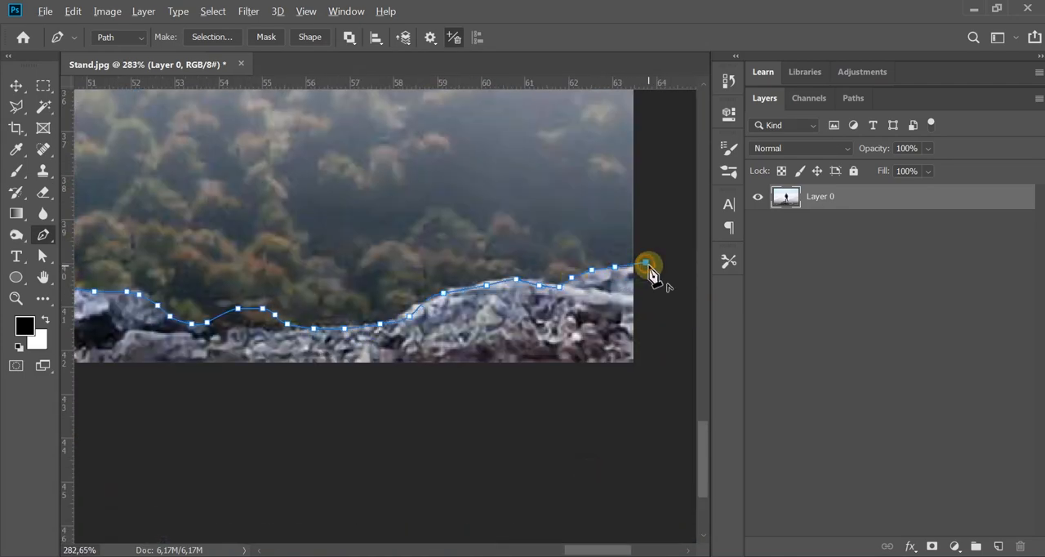
# Step: Run the path below the image's lower edge back to the left side and close it at its starting point
pyautogui.scroll(-8, 649, 265)
pyautogui.click(656, 332)
pyautogui.moveTo(303, 381); pyautogui.dragTo(490, 391)
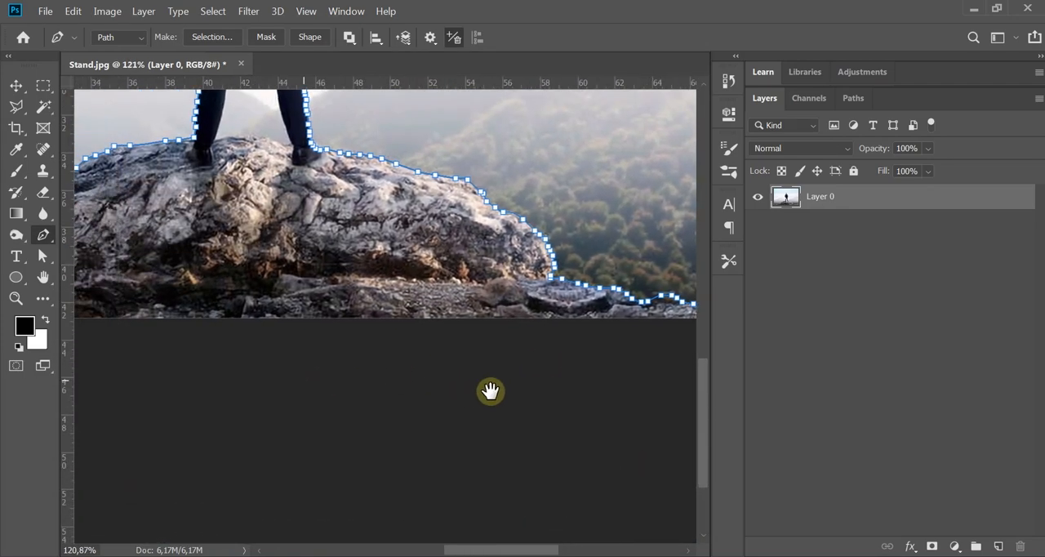
pyautogui.moveTo(362, 383); pyautogui.dragTo(518, 375)
pyautogui.scroll(-8, 518, 375)
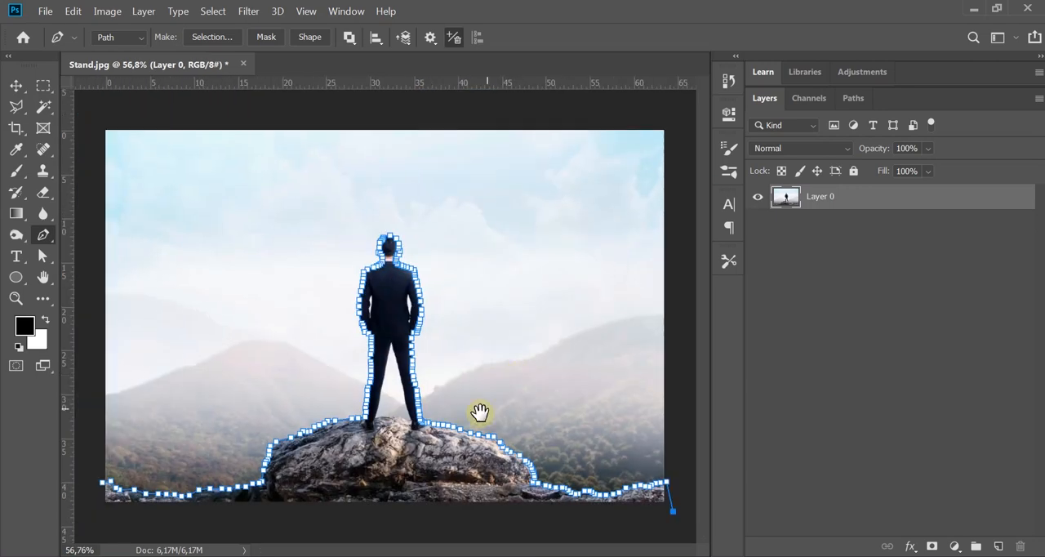
pyautogui.click(93, 507)
pyautogui.scroll(5, 92, 499)
pyautogui.moveTo(98, 498); pyautogui.dragTo(196, 402)
pyautogui.scroll(4, 217, 354)
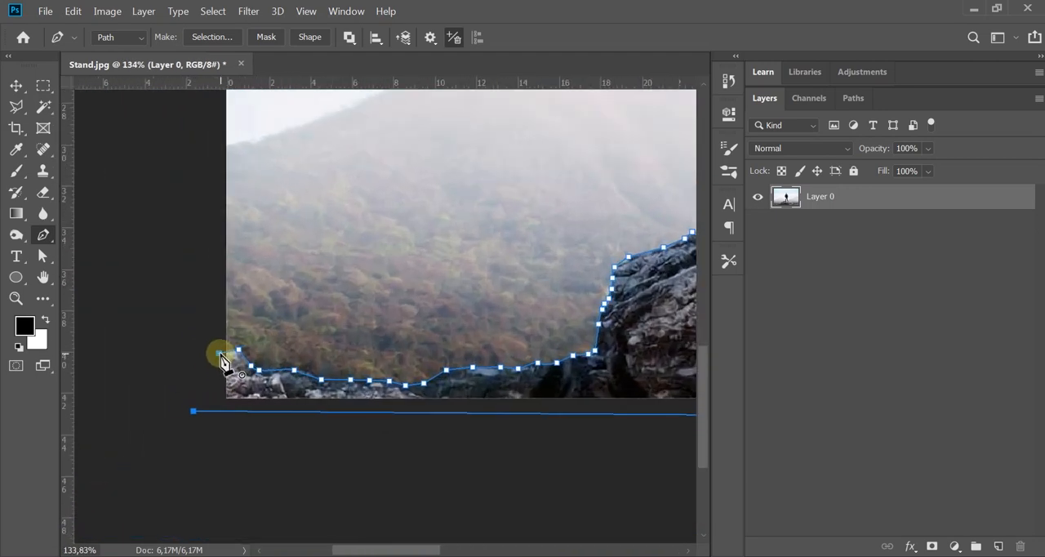
pyautogui.click(219, 353)
pyautogui.scroll(-10, 165, 352)
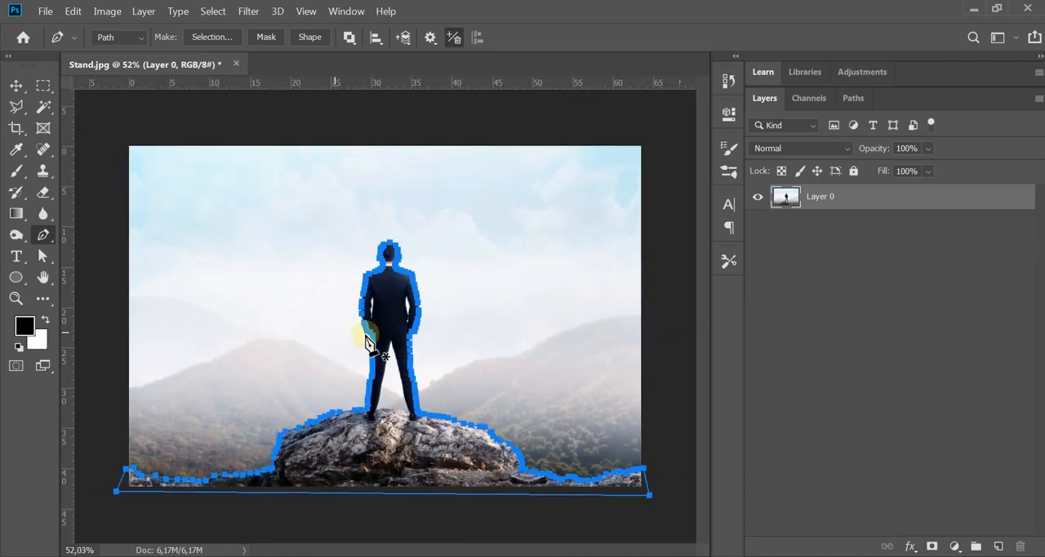
# Step: Convert the closed path into a selection and feather it with a radius of 1 pixel
pyautogui.click(17, 85)
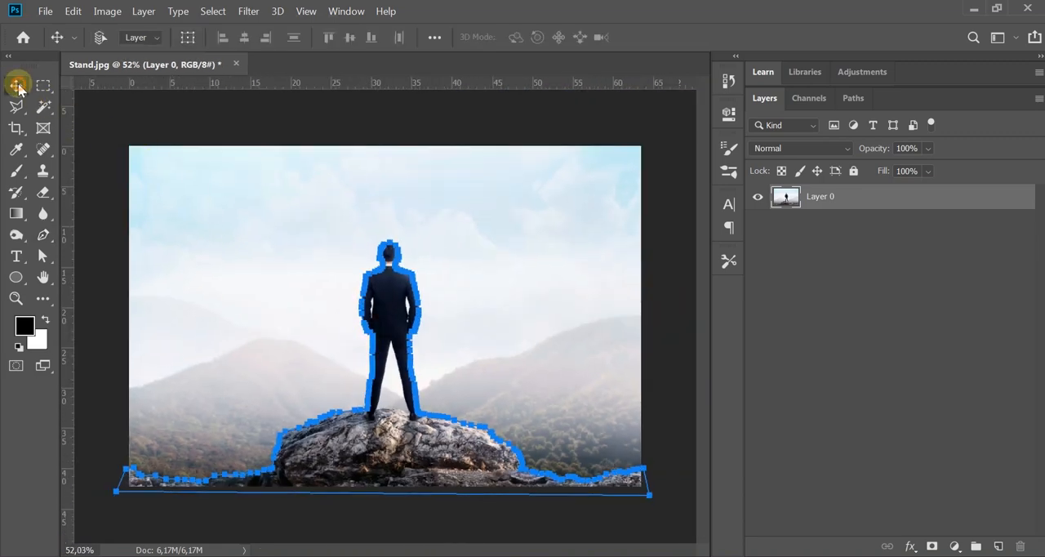
pyautogui.hotkey('ctrl', 'Return')
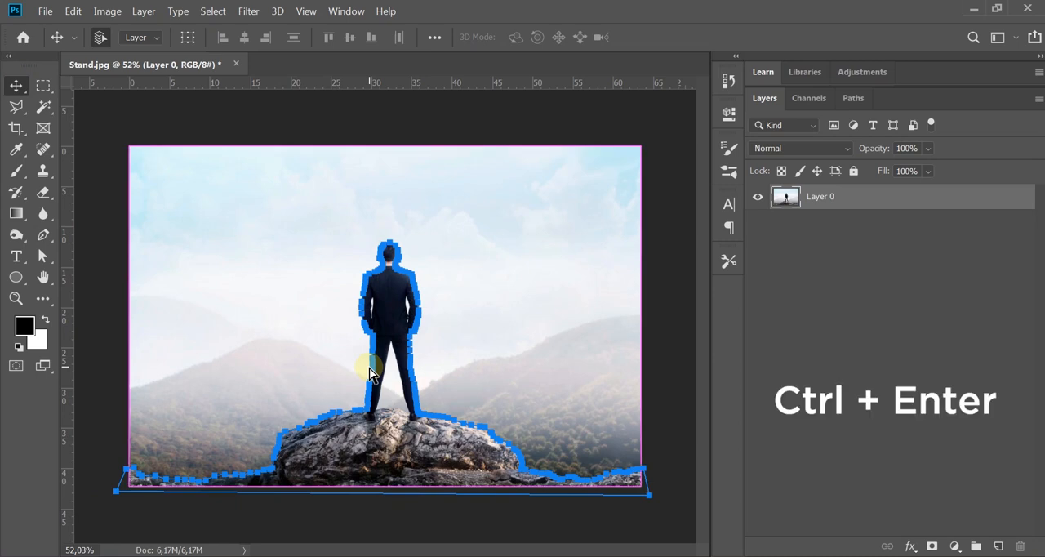
pyautogui.click(210, 11)
pyautogui.moveTo(263, 229)
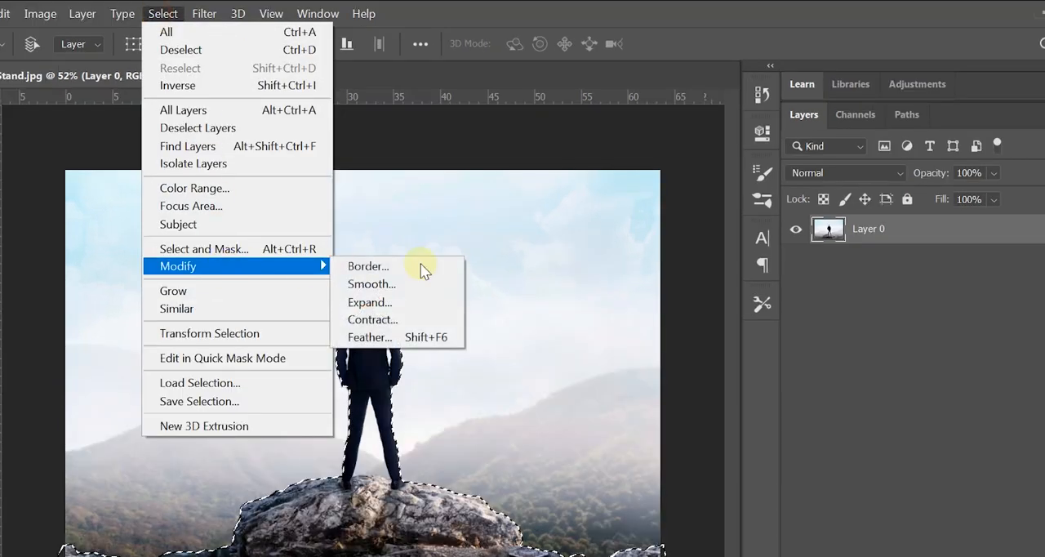
pyautogui.click(441, 339)
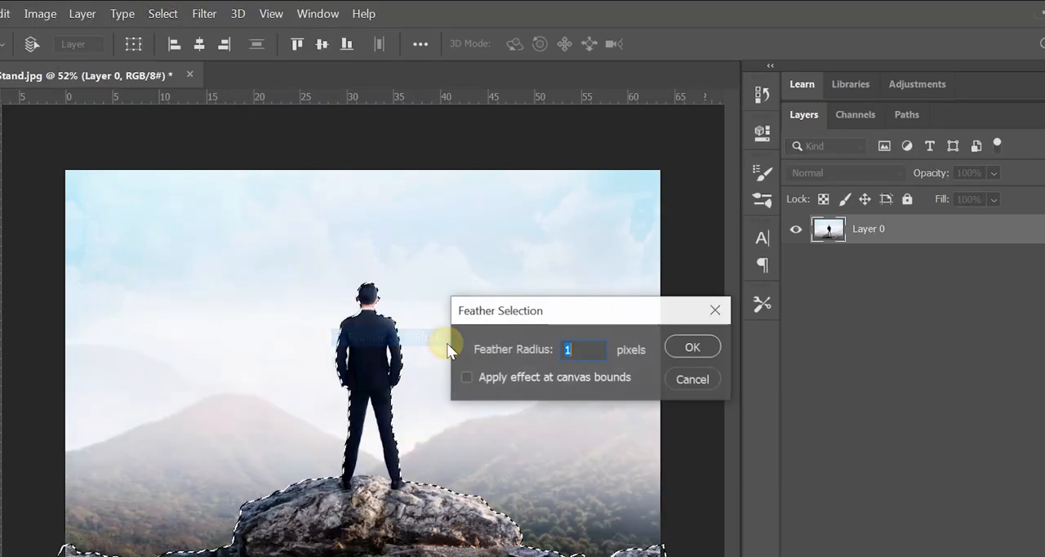
pyautogui.click(567, 346)
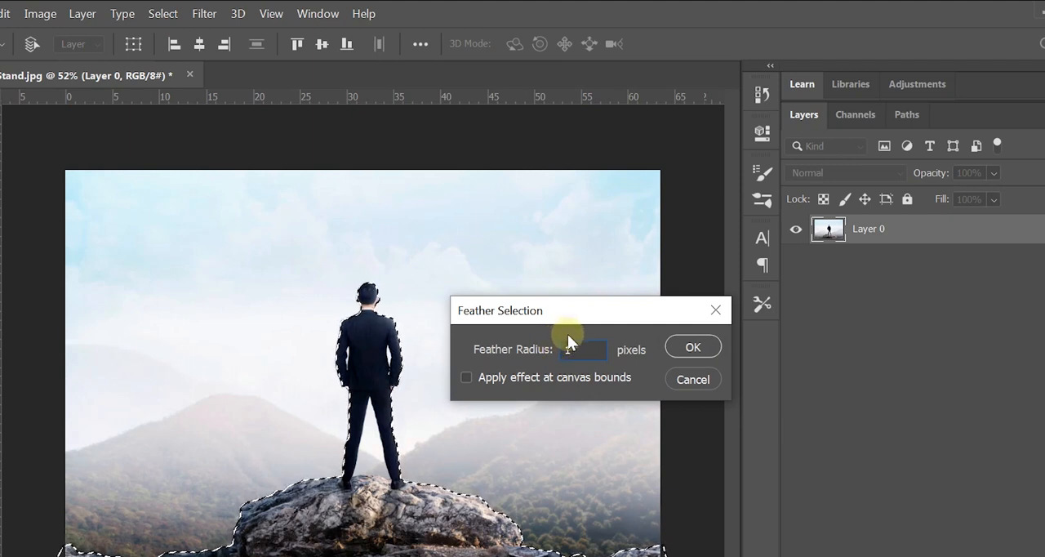
pyautogui.moveTo(575, 318); pyautogui.dragTo(562, 315)
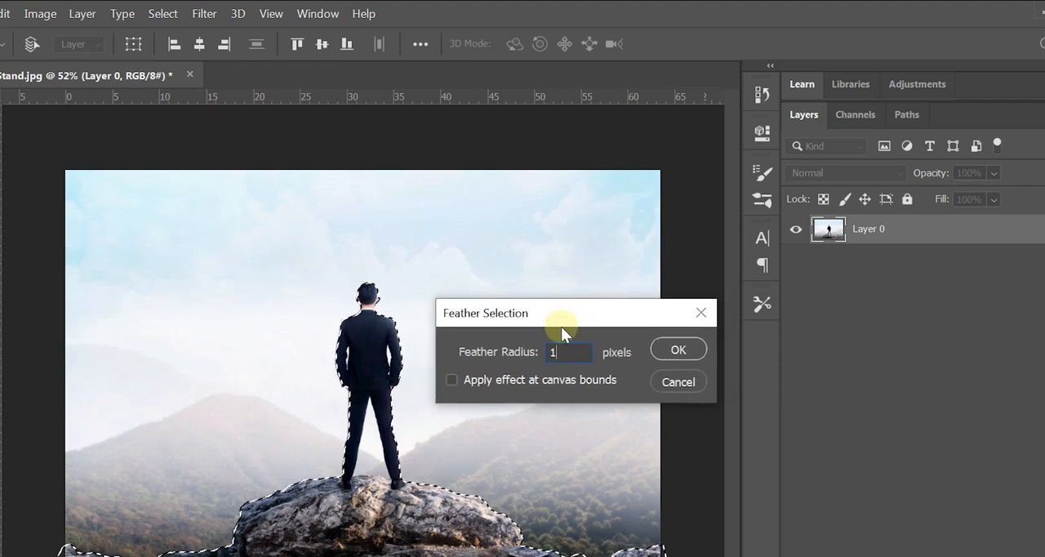
pyautogui.click(686, 348)
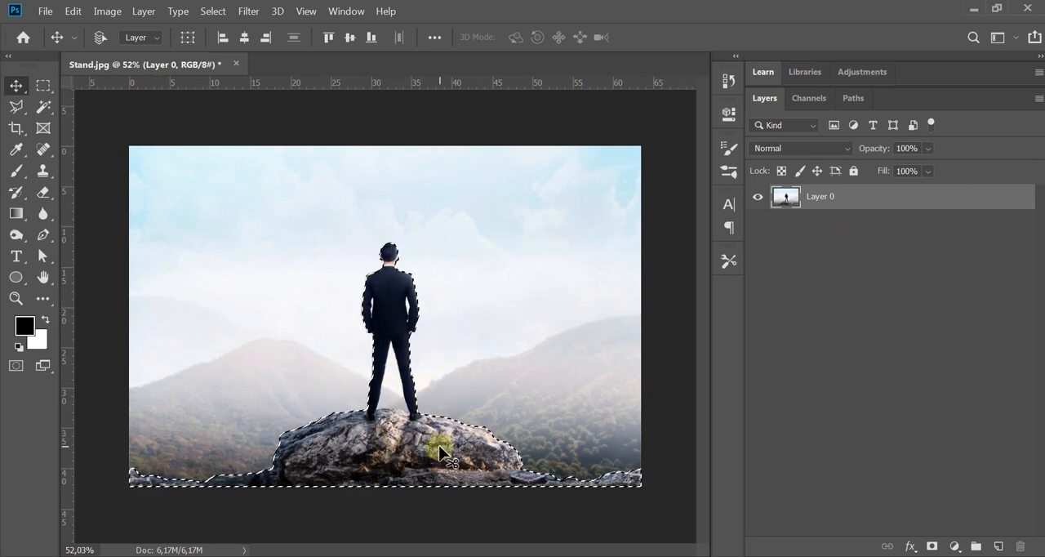
# Step: Copy the selected man and rocks to a new layer and hide Layer 0
pyautogui.hotkey('ctrl', 'j')
pyautogui.hotkey('ctrl', 'j')
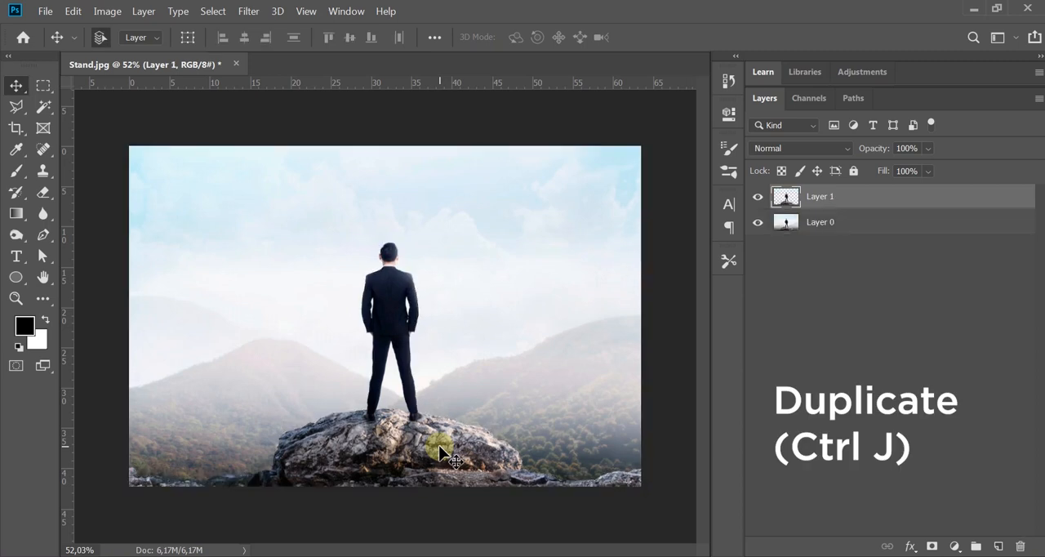
pyautogui.click(830, 223)
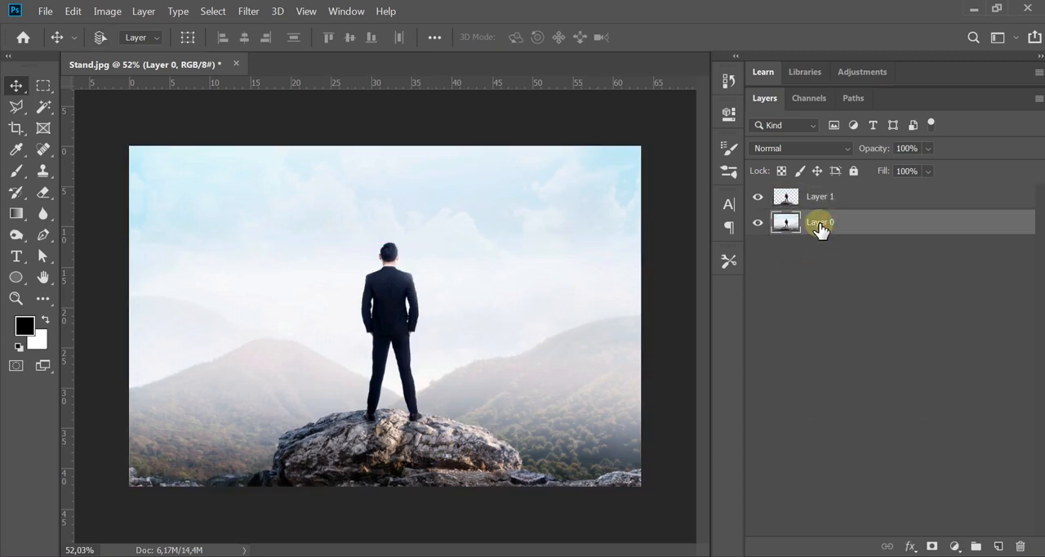
pyautogui.click(758, 222)
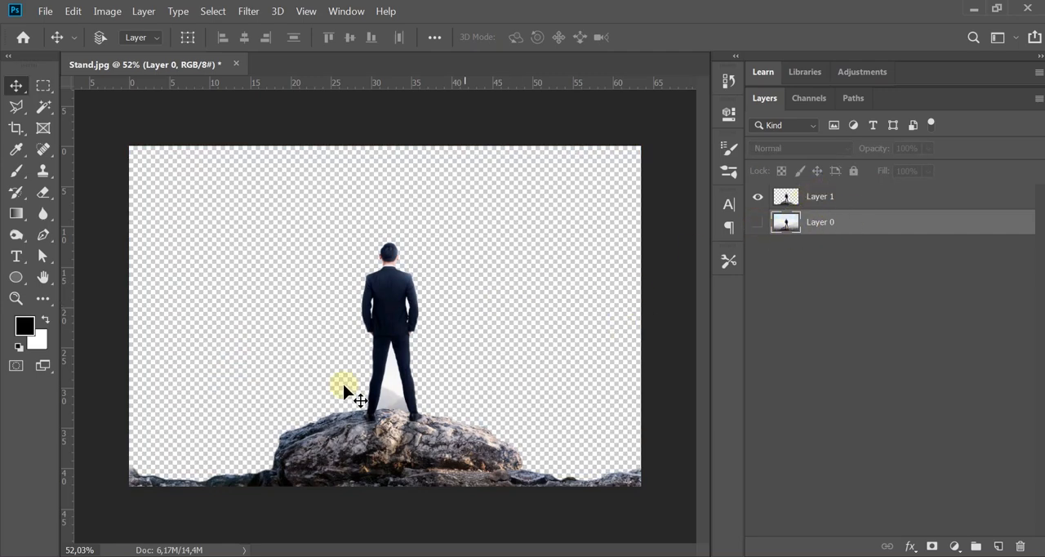
# Step: Start a new Pen path between the legs, tracing the inner edge of the left leg from the rock up to the crotch
pyautogui.scroll(6, 372, 406)
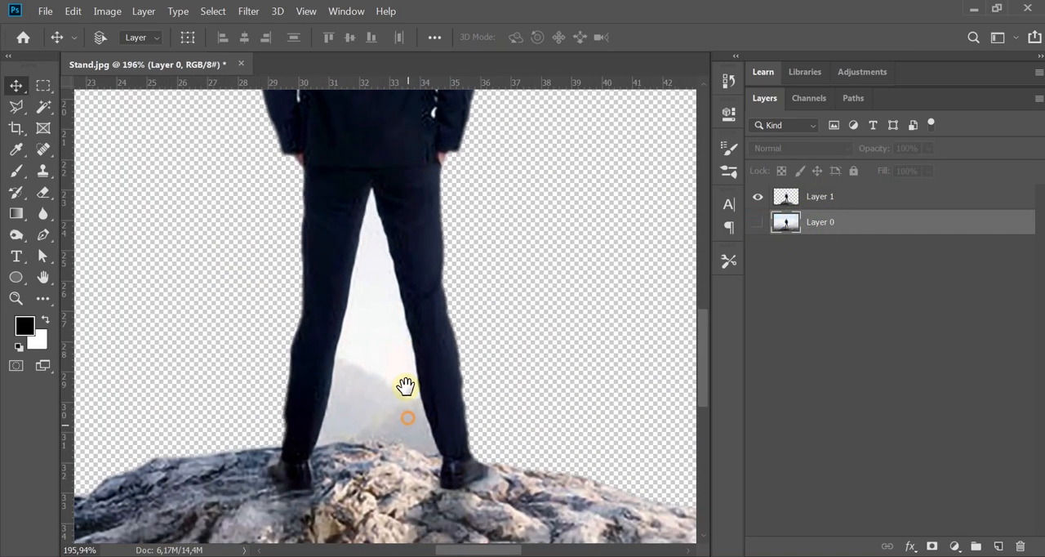
pyautogui.moveTo(407, 418); pyautogui.dragTo(405, 386)
pyautogui.click(43, 234)
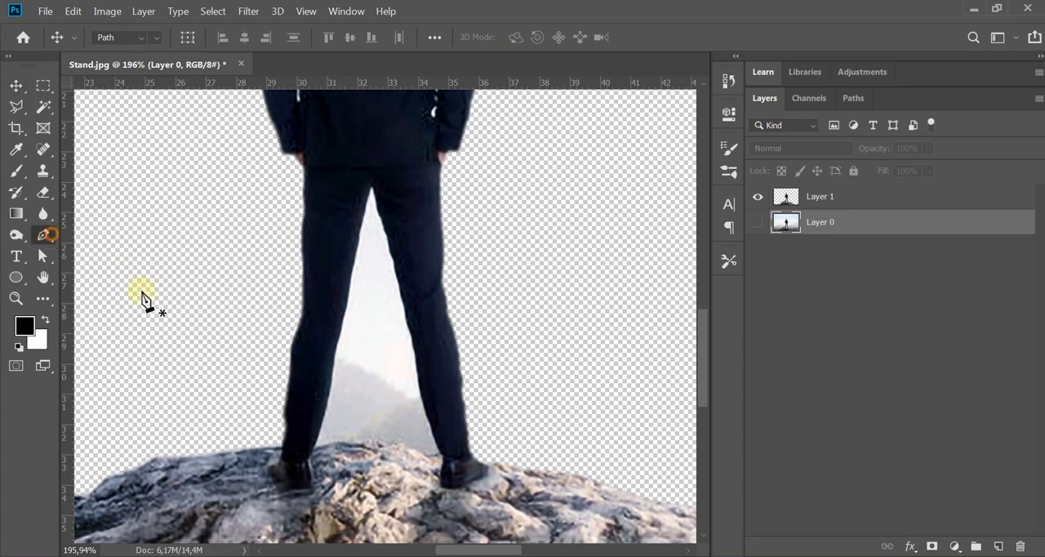
pyautogui.scroll(3, 343, 427)
pyautogui.click(295, 465)
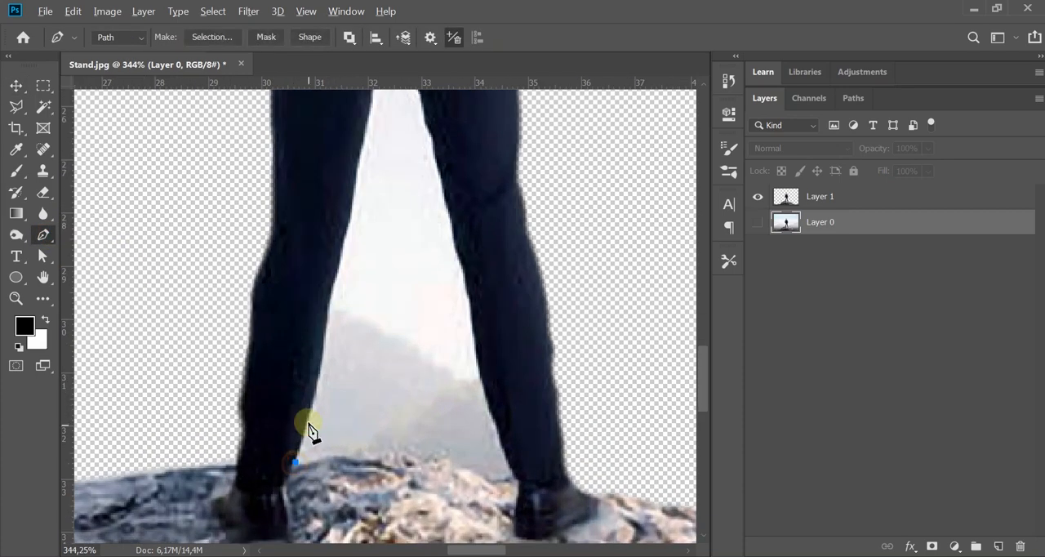
pyautogui.scroll(4, 305, 425)
pyautogui.click(316, 401)
pyautogui.click(327, 334)
pyautogui.click(334, 276)
pyautogui.click(343, 230)
pyautogui.click(358, 173)
pyautogui.moveTo(367, 139); pyautogui.dragTo(291, 439)
pyautogui.click(317, 308)
pyautogui.click(336, 201)
pyautogui.click(360, 121)
# Step: Continue the path down the inner edge of the man's right leg to the rock
pyautogui.click(394, 234)
pyautogui.moveTo(425, 383); pyautogui.dragTo(405, 285)
pyautogui.click(410, 272)
pyautogui.click(432, 371)
pyautogui.moveTo(454, 457); pyautogui.dragTo(431, 328)
pyautogui.click(436, 385)
pyautogui.moveTo(462, 478); pyautogui.dragTo(457, 291)
pyautogui.click(480, 357)
# Step: Trace the rock's top edge between the feet and close the path at its starting point
pyautogui.click(439, 379)
pyautogui.click(351, 358)
pyautogui.click(239, 357)
pyautogui.click(171, 367)
pyautogui.scroll(-10, 380, 352)
# Step: Convert the closed path between the legs into a selection and feather it by 1 pixel
pyautogui.press('v')
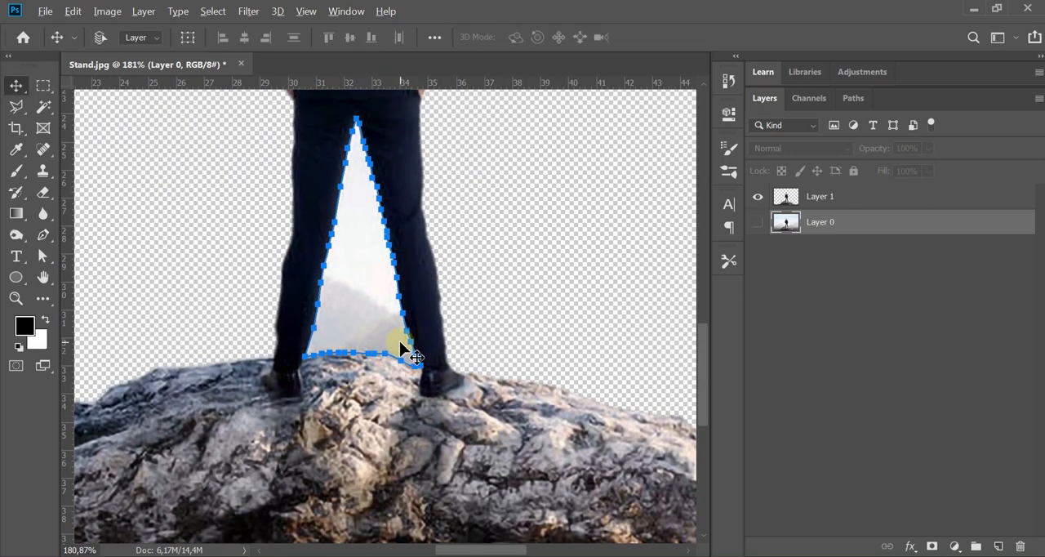
pyautogui.scroll(-4, 399, 341)
pyautogui.moveTo(532, 308); pyautogui.dragTo(531, 338)
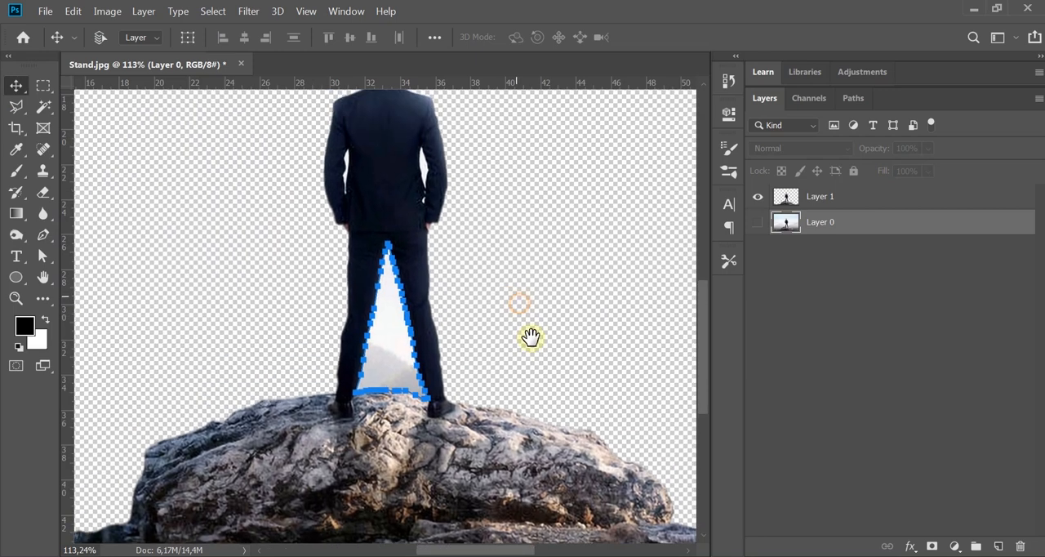
pyautogui.hotkey('ctrl', 'Return')
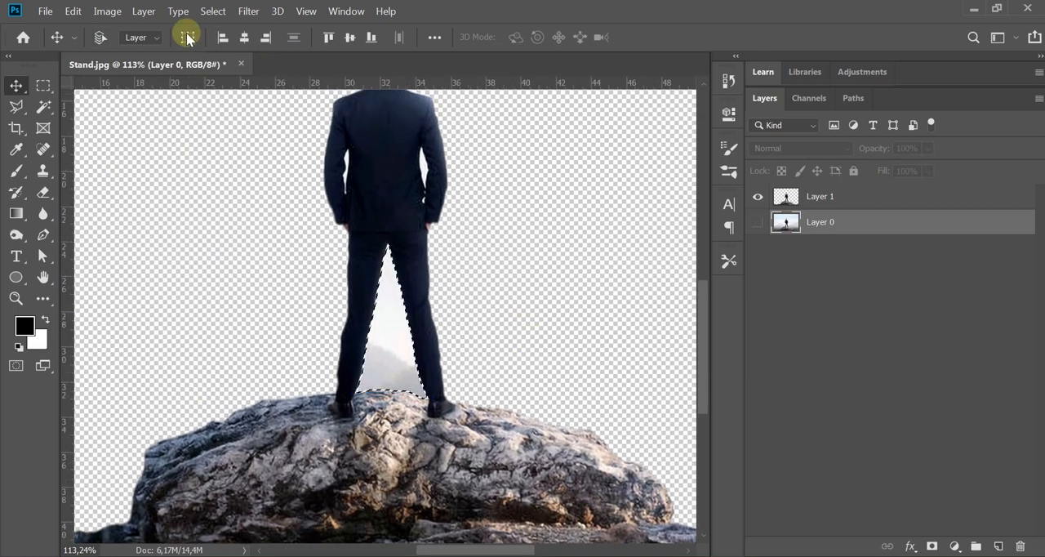
pyautogui.click(213, 11)
pyautogui.moveTo(308, 229)
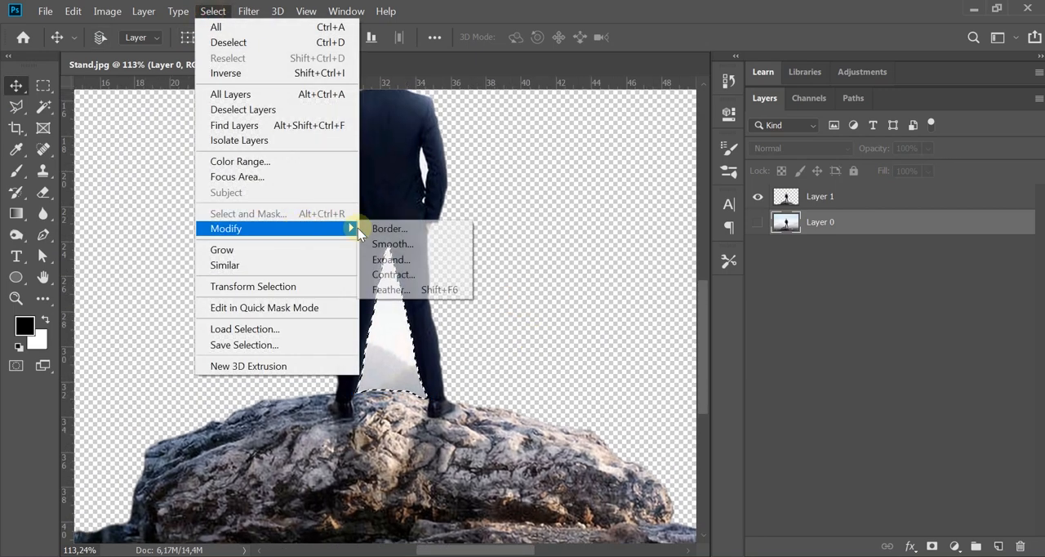
pyautogui.click(453, 292)
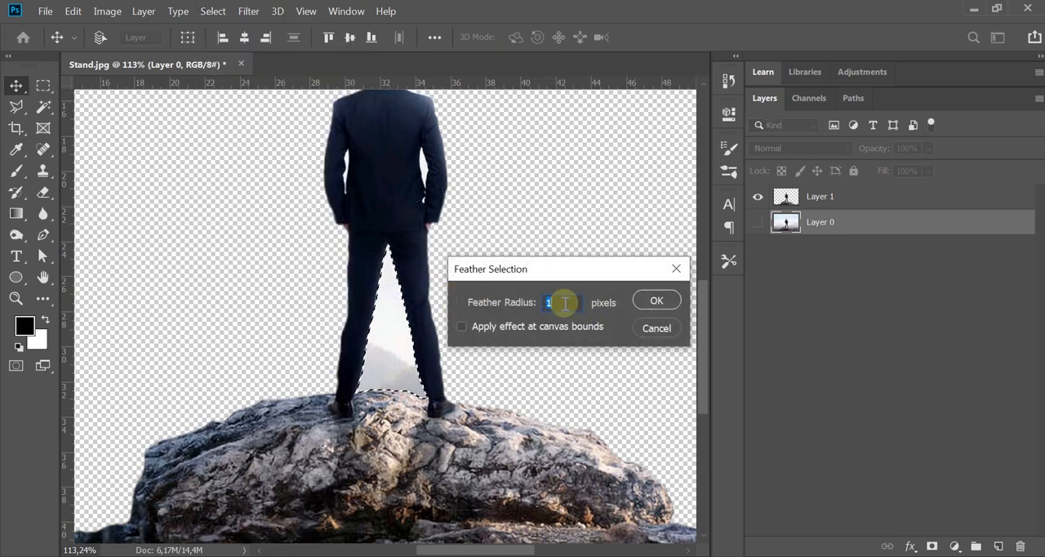
pyautogui.click(658, 301)
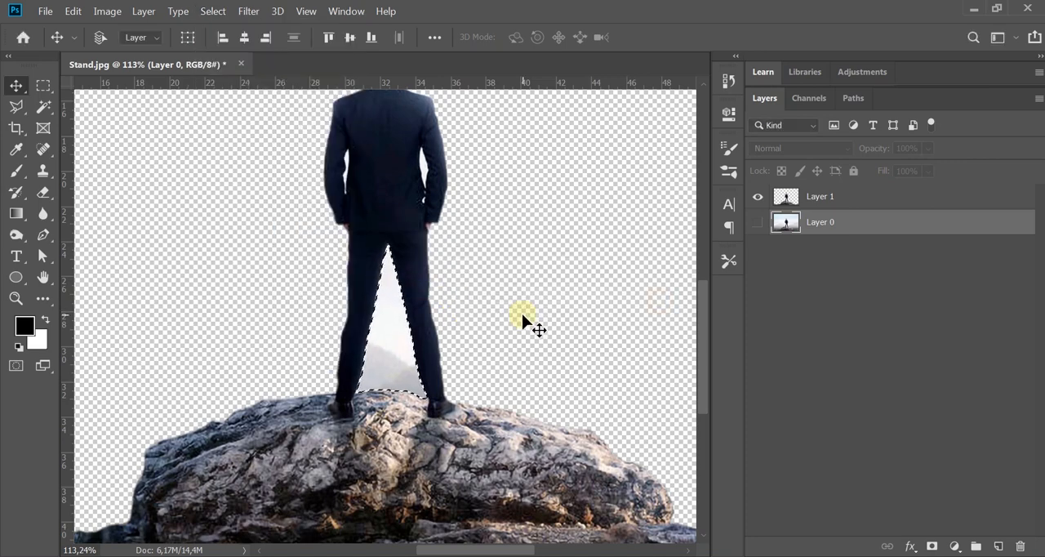
# Step: Delete the selected background between the legs from Layer 1 and clear the selection
pyautogui.click(825, 198)
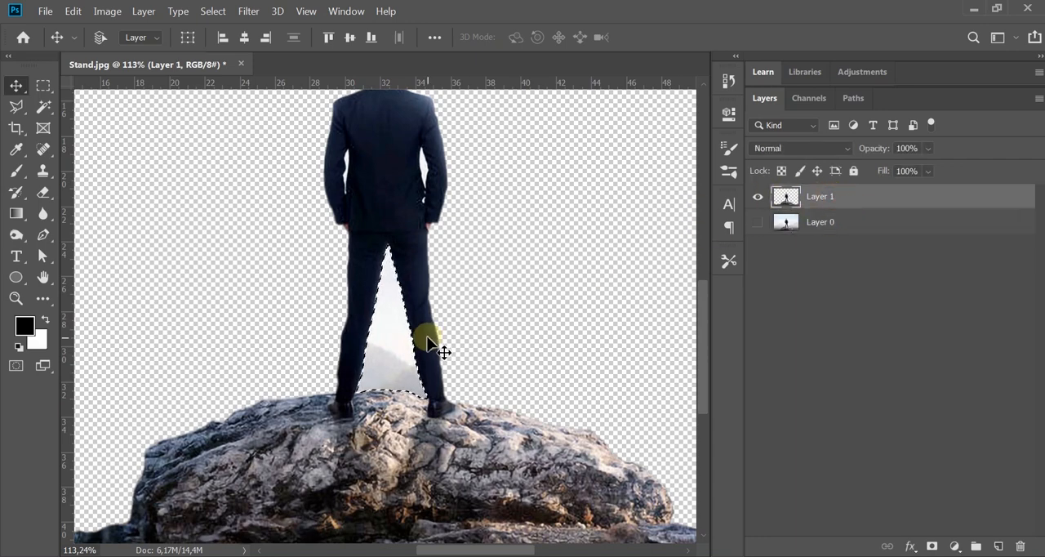
pyautogui.press('Delete')
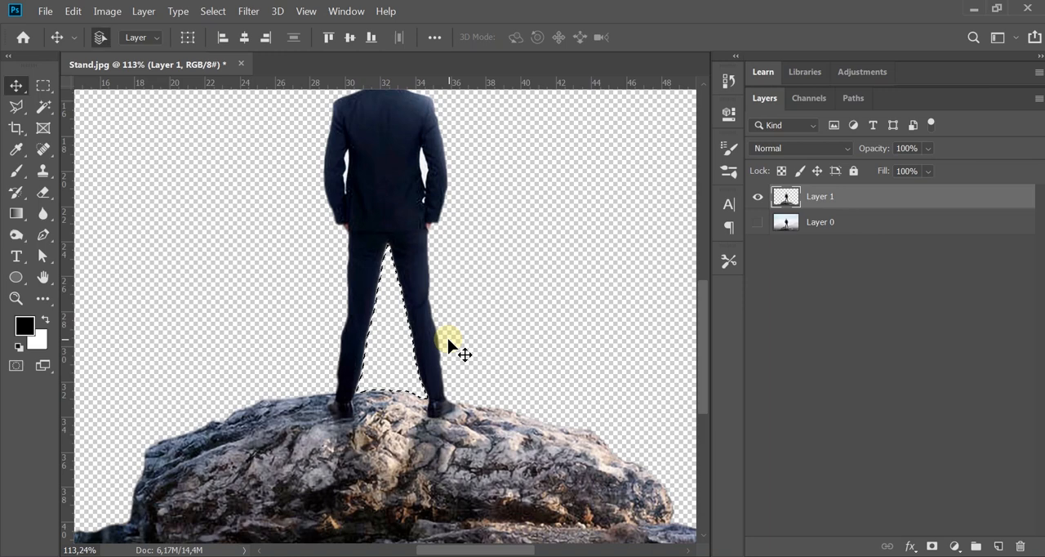
pyautogui.hotkey('ctrl', 'd')
pyautogui.scroll(-3, 401, 326)
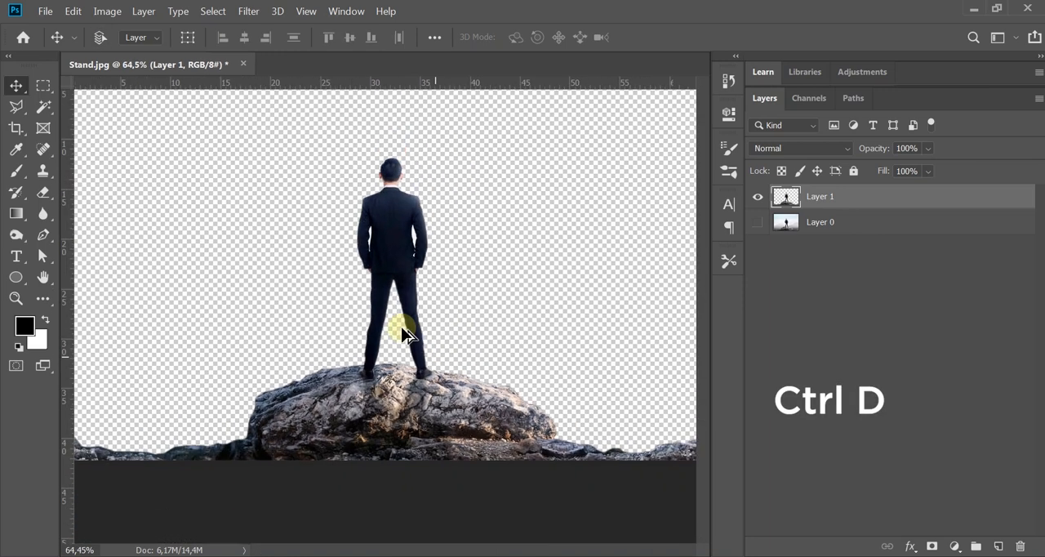
pyautogui.scroll(-1, 402, 330)
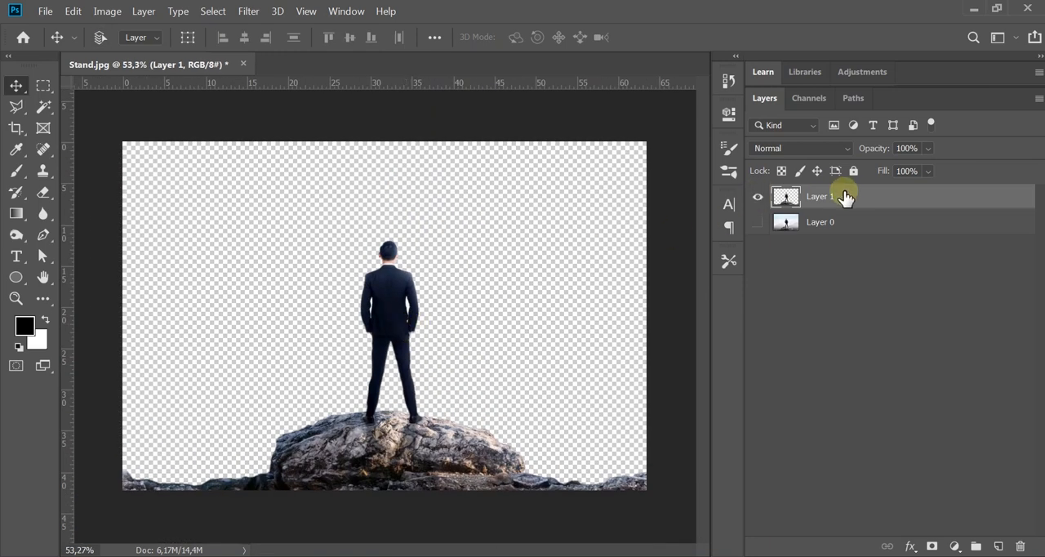
# Step: Rename Layer 1 as orang, and hide it in favour of a visible, active Layer 0
pyautogui.doubleClick(820, 198)
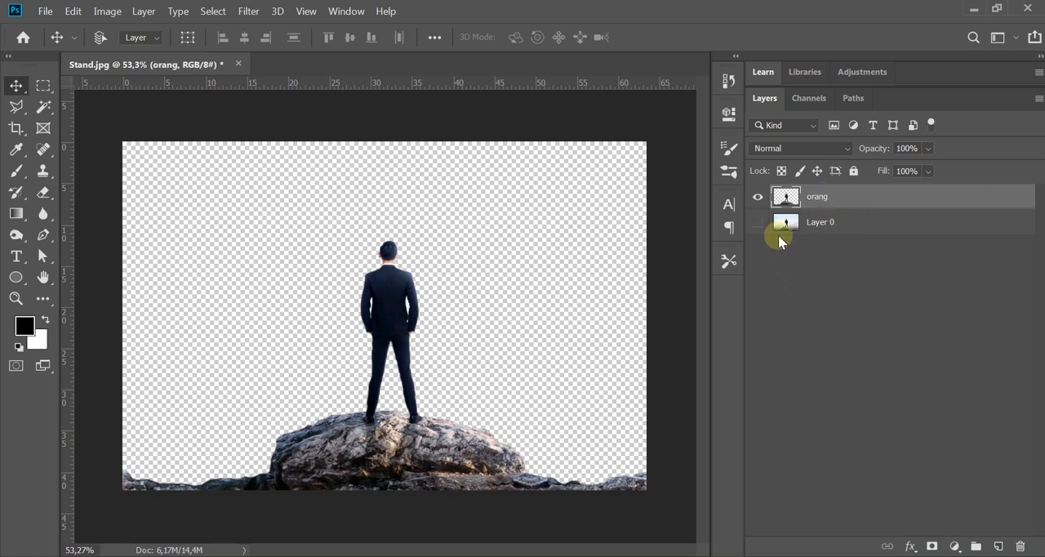
pyautogui.click(758, 197)
pyautogui.click(758, 223)
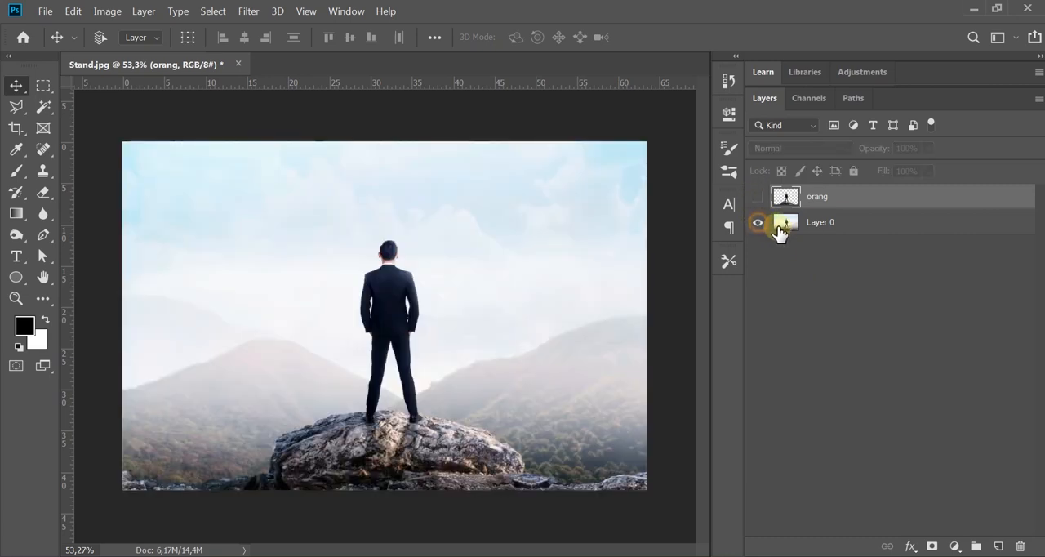
pyautogui.click(817, 224)
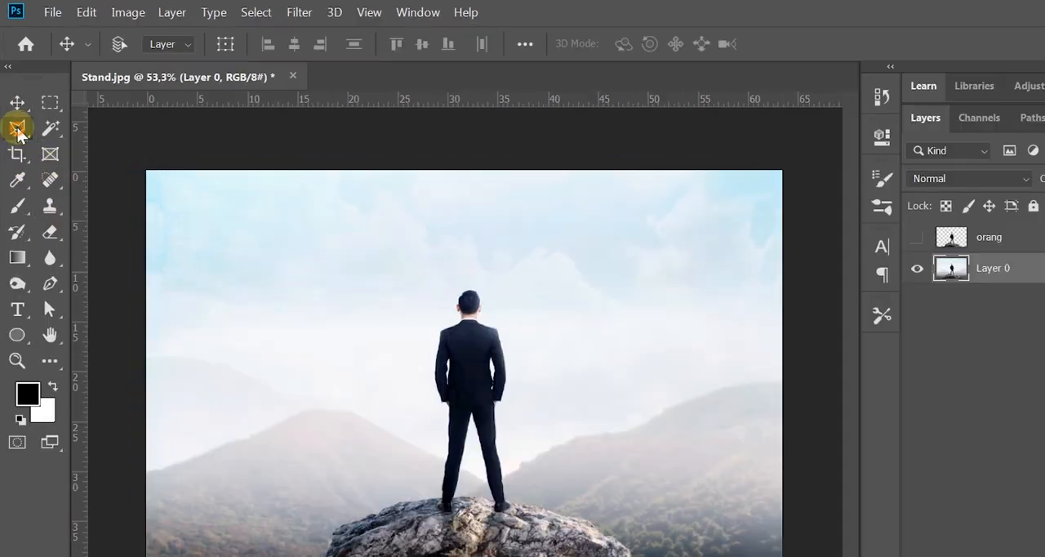
# Step: Start a loose Polygonal Lasso outline at the image's left edge, following above the rocks up the left side of the boulder
pyautogui.click(16, 107)
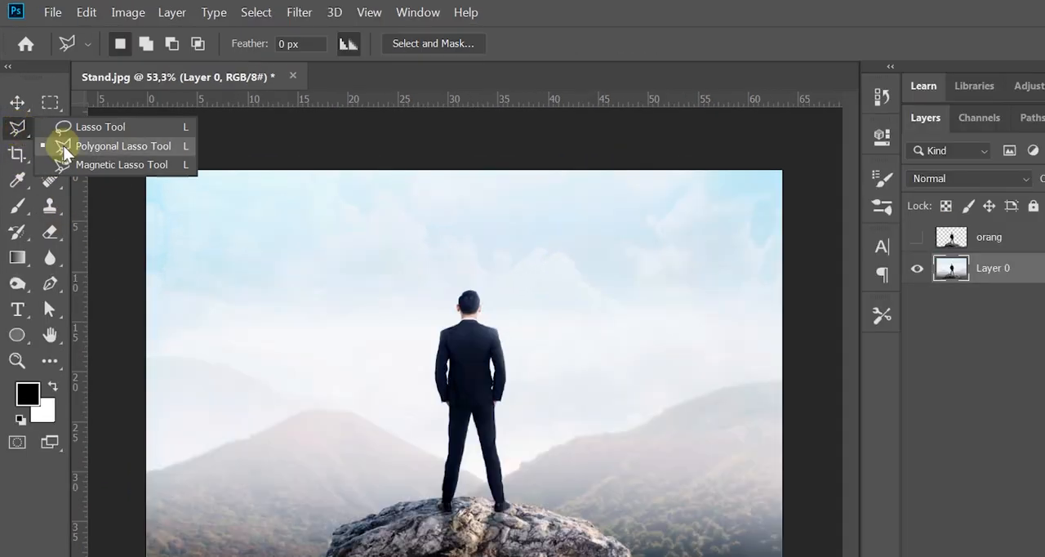
pyautogui.click(64, 148)
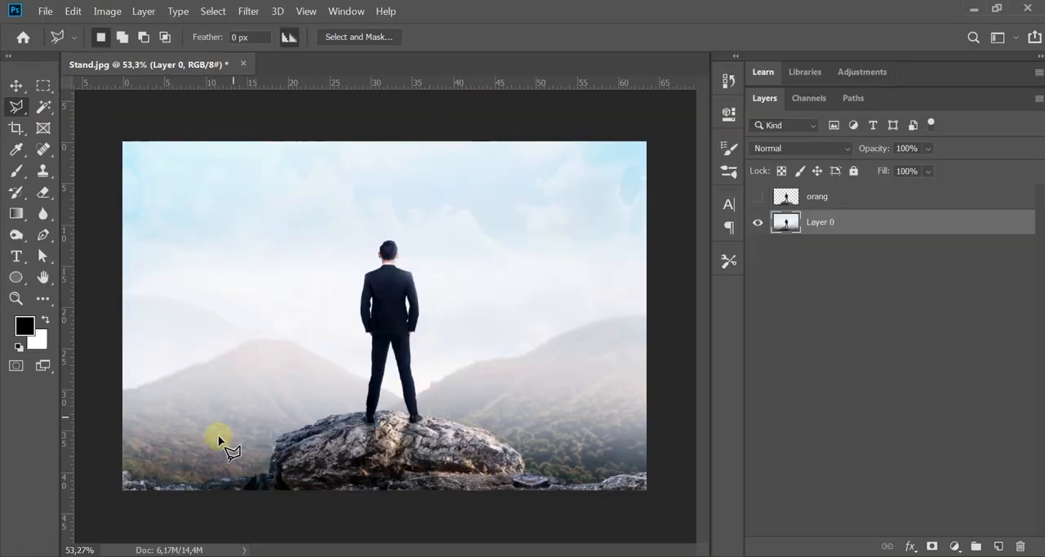
pyautogui.click(117, 462)
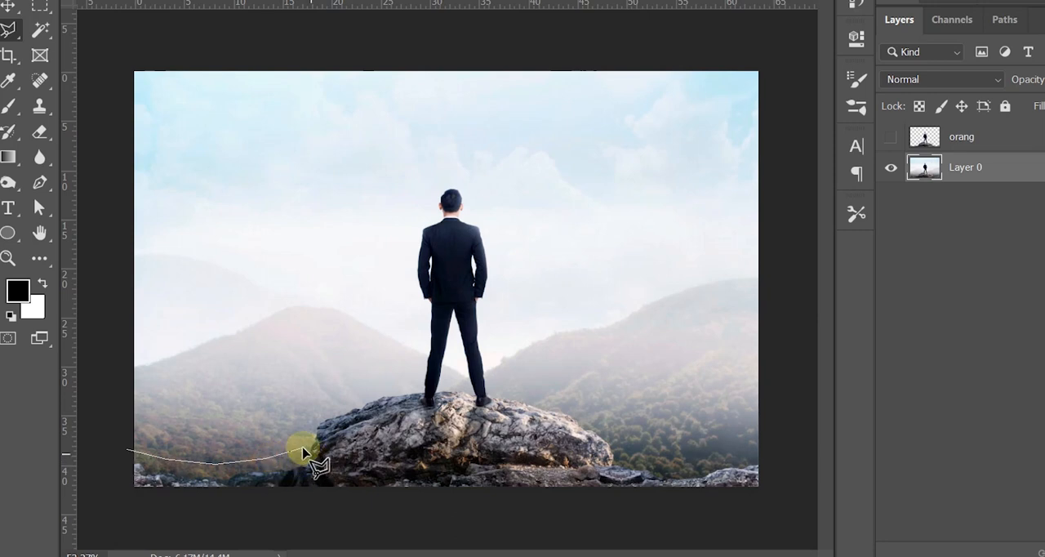
pyautogui.click(299, 447)
pyautogui.click(311, 416)
pyautogui.click(343, 396)
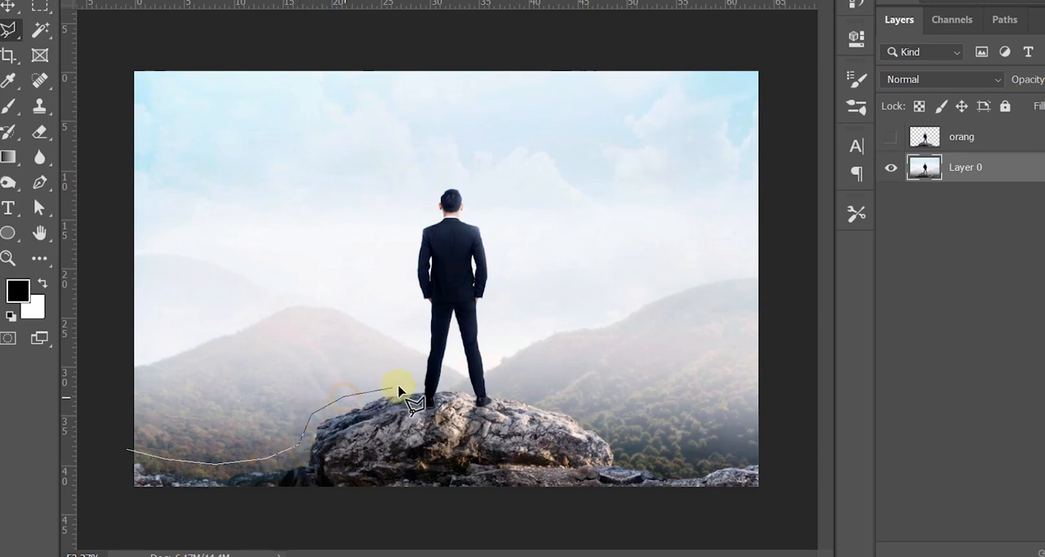
# Step: Continue the lasso outline loosely up the man's left side, from his foot to the top of his head
pyautogui.click(414, 370)
pyautogui.click(419, 318)
pyautogui.click(417, 299)
pyautogui.click(407, 251)
pyautogui.click(413, 221)
pyautogui.click(439, 179)
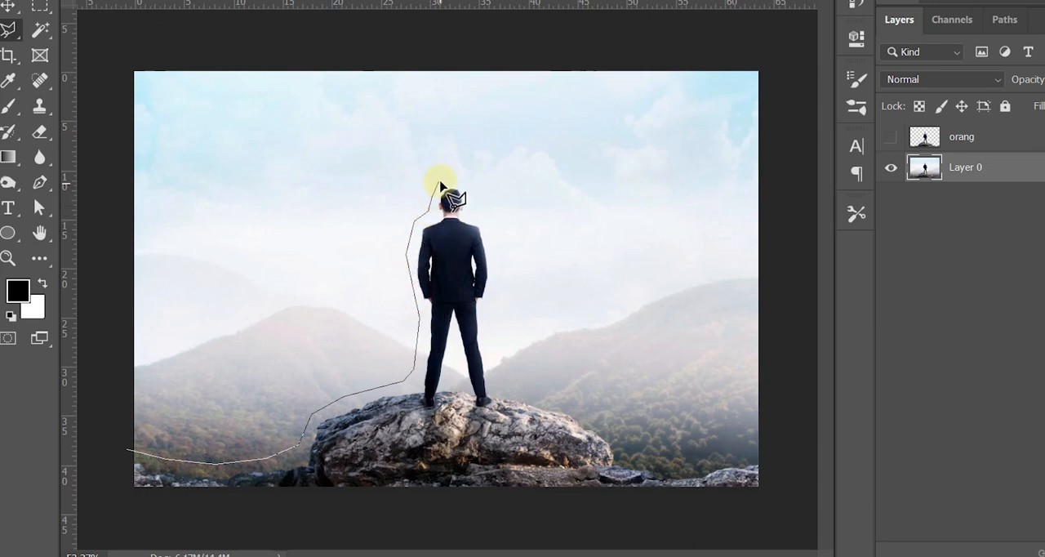
# Step: Continue the lasso outline over the head and loosely down the man's right side to his lower leg
pyautogui.click(463, 179)
pyautogui.click(476, 199)
pyautogui.click(478, 214)
pyautogui.click(493, 232)
pyautogui.click(501, 284)
pyautogui.click(490, 301)
pyautogui.click(493, 363)
# Step: Carry the lasso outline above the right-hand rocks and close it around the area below the image
pyautogui.click(506, 390)
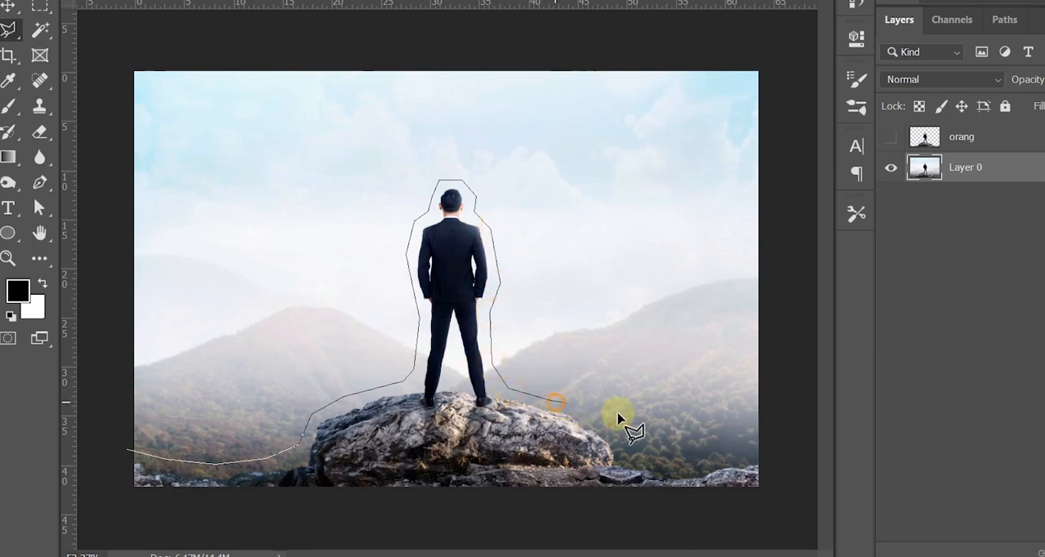
pyautogui.click(600, 418)
pyautogui.moveTo(631, 459)
pyautogui.mouseDown()
pyautogui.moveTo(739, 457)
pyautogui.moveTo(776, 443)
pyautogui.moveTo(776, 508)
pyautogui.moveTo(121, 512)
pyautogui.moveTo(112, 509)
pyautogui.moveTo(129, 450)
pyautogui.mouseUp()
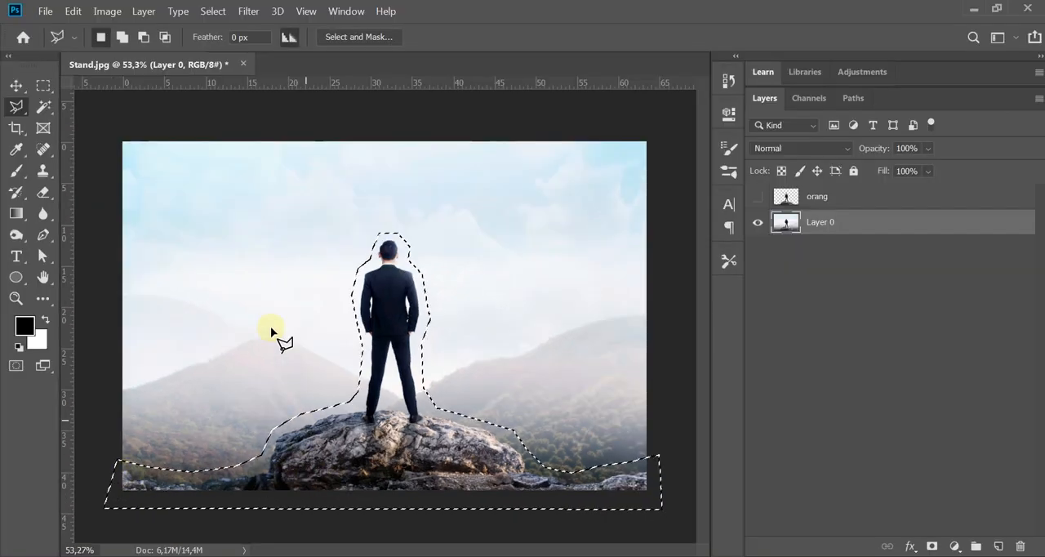
# Step: Fill the selected man and rocks on Layer 0 with Content-Aware contents and clear the selection
pyautogui.click(17, 85)
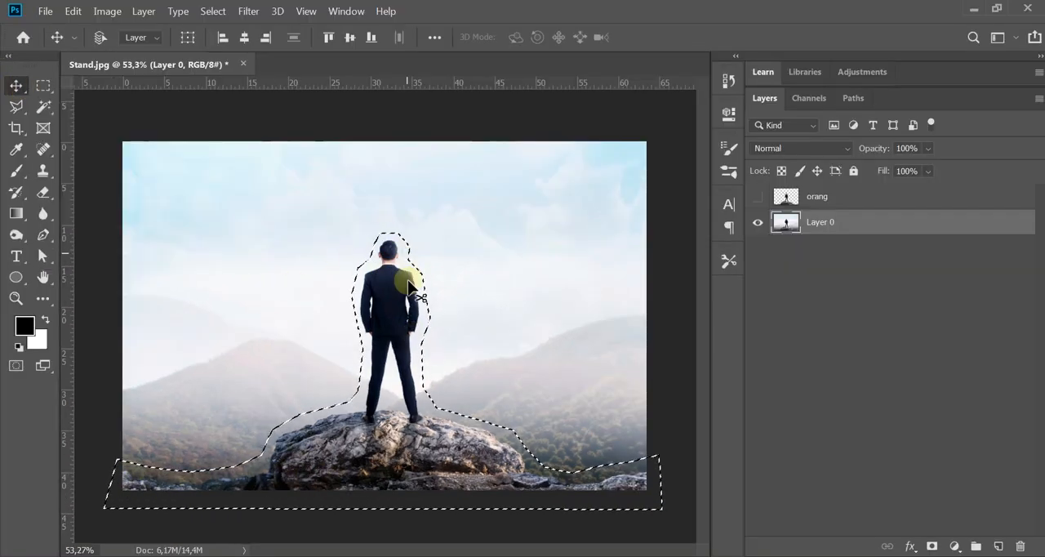
pyautogui.click(73, 12)
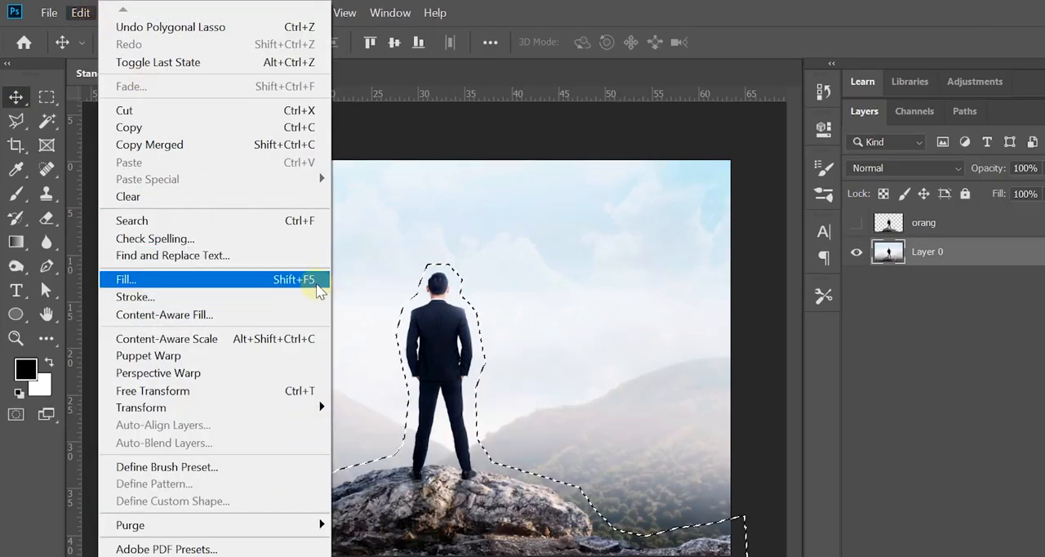
pyautogui.click(319, 286)
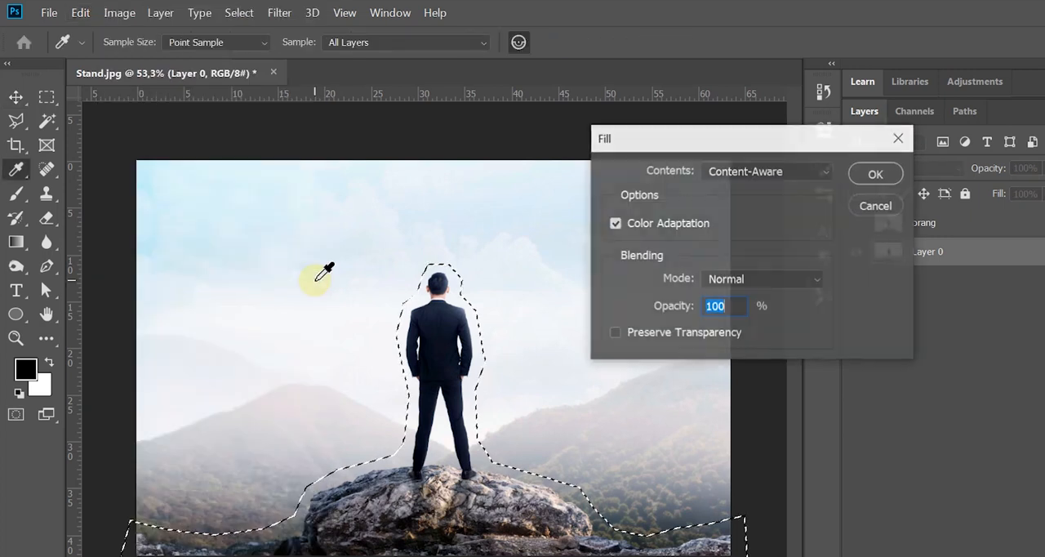
pyautogui.moveTo(685, 140); pyautogui.dragTo(667, 137)
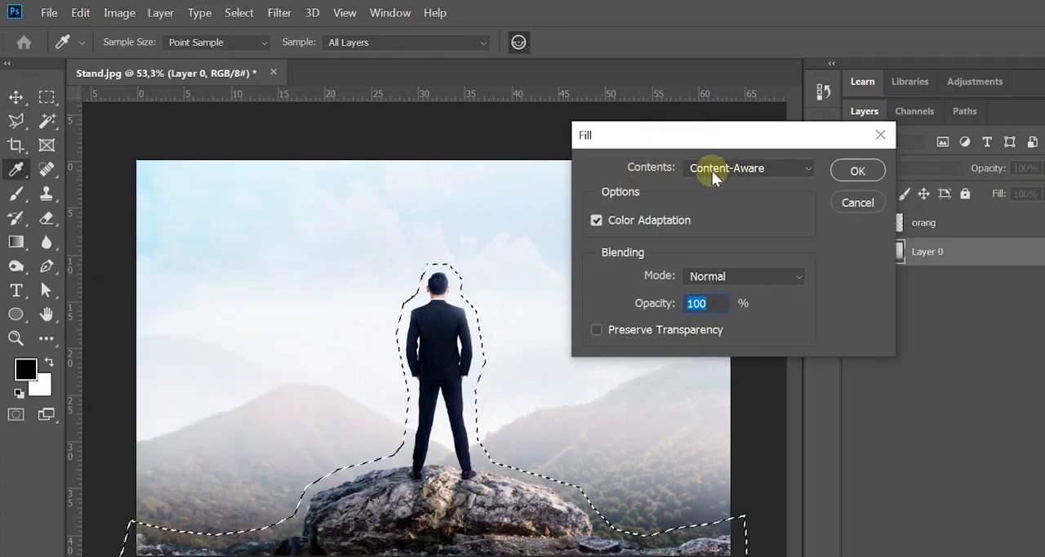
pyautogui.click(797, 173)
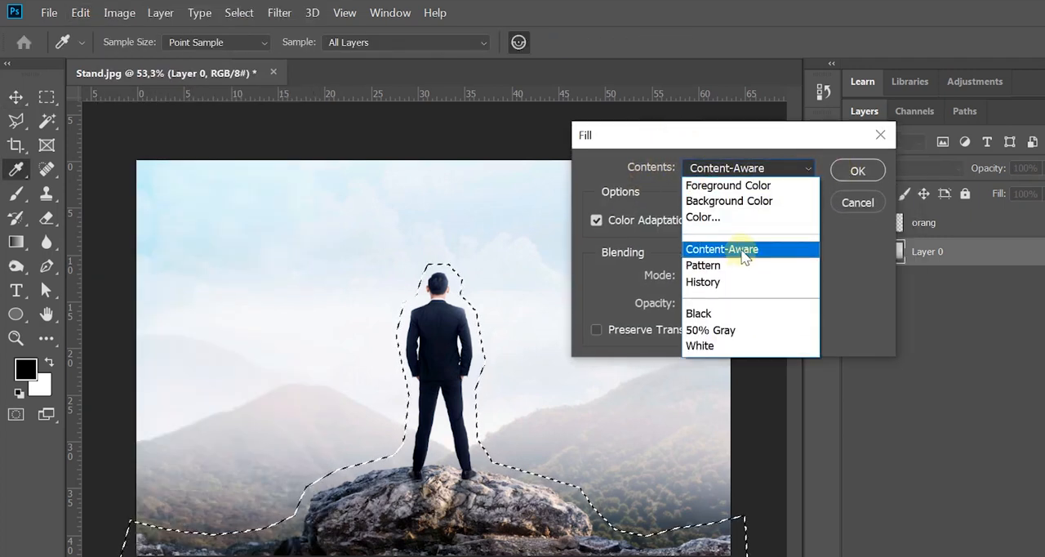
pyautogui.click(743, 250)
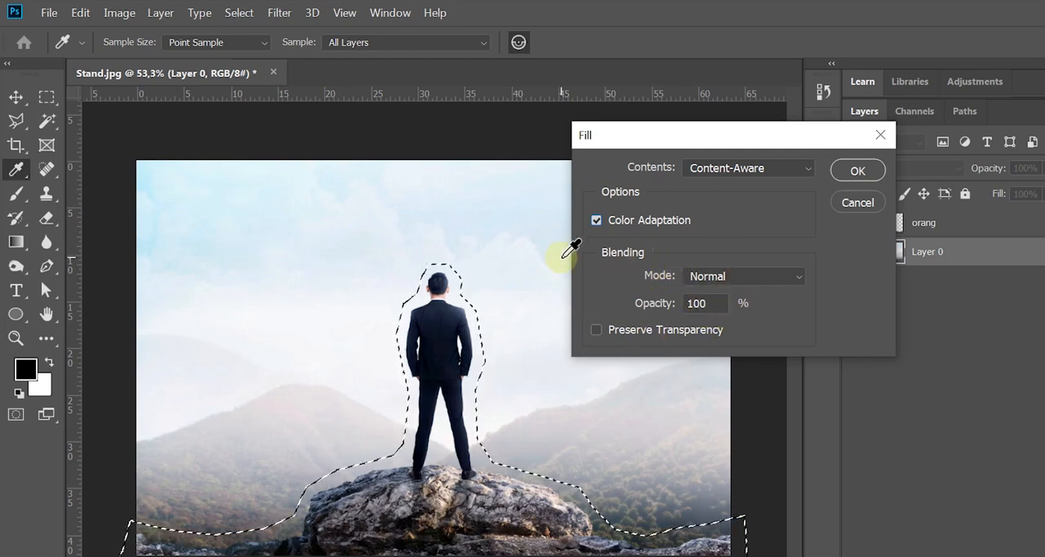
pyautogui.click(854, 169)
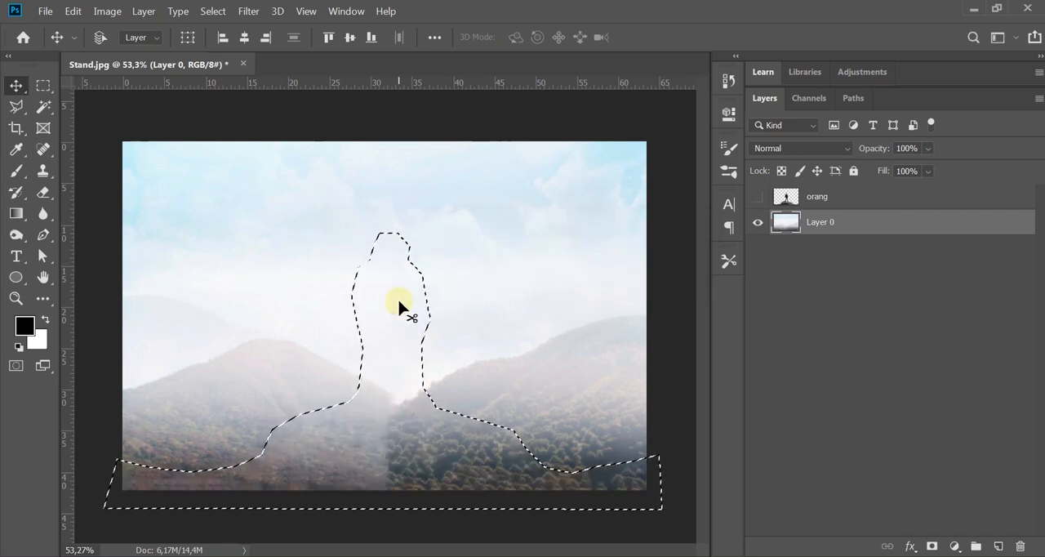
pyautogui.hotkey('ctrl', 'd')
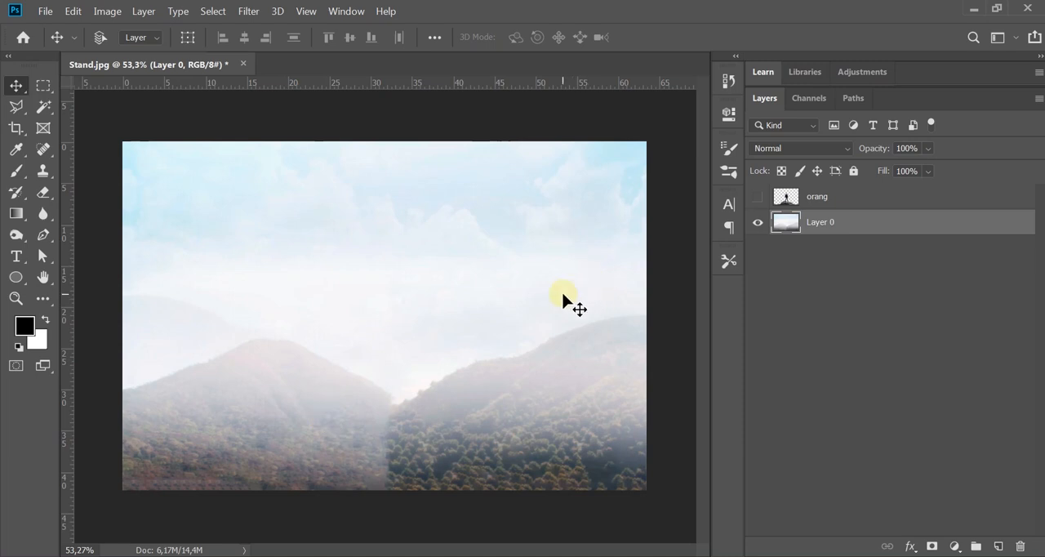
# Step: Show the orang layer over the filled background, switching its visibility off and on to compare
pyautogui.click(868, 196)
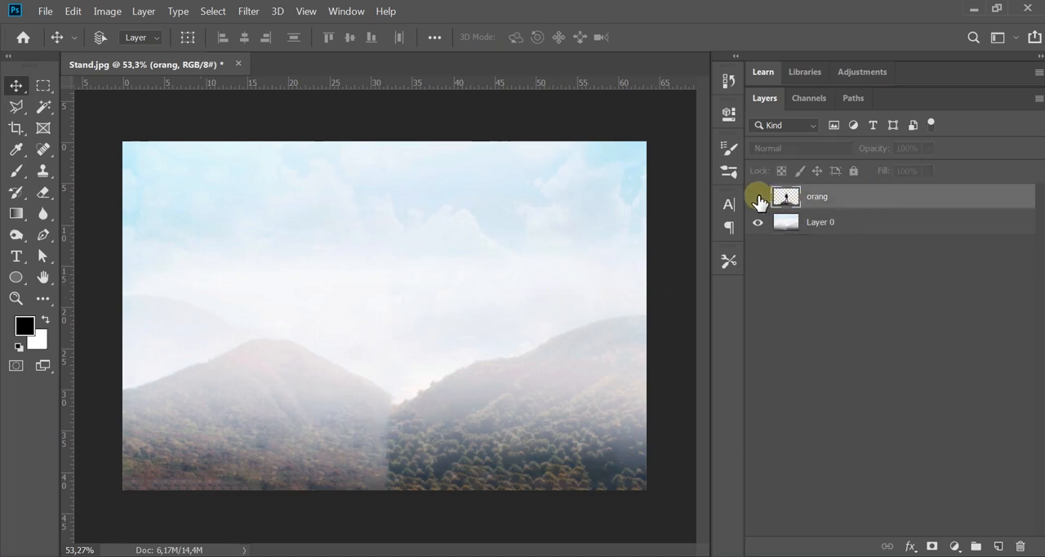
pyautogui.click(757, 198)
pyautogui.click(757, 197)
pyautogui.click(758, 198)
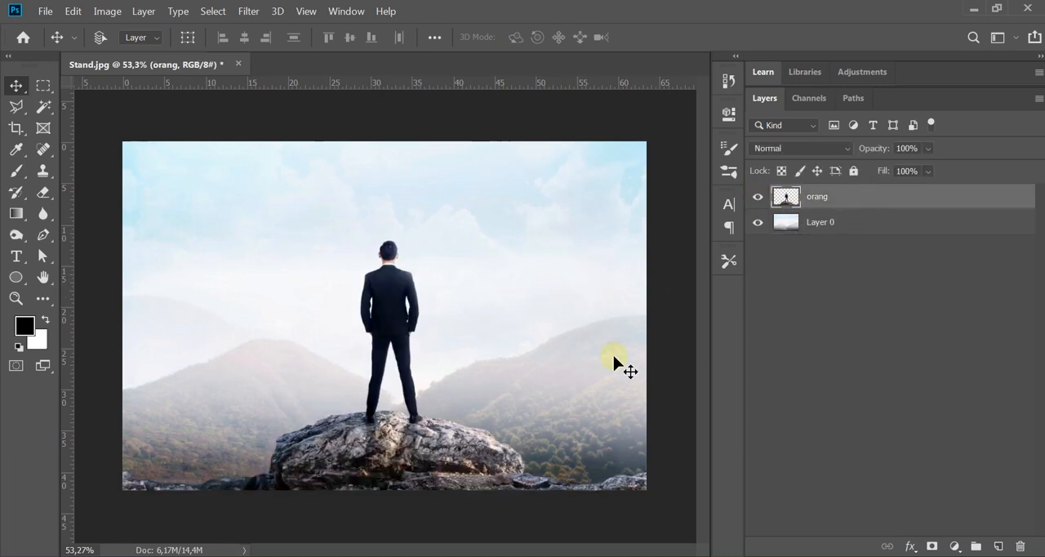
pyautogui.click(759, 198)
pyautogui.click(758, 199)
pyautogui.click(759, 200)
pyautogui.click(758, 200)
# Step: Rename Layer 0 as background and deselect all layers
pyautogui.doubleClick(820, 223)
pyautogui.write('background')
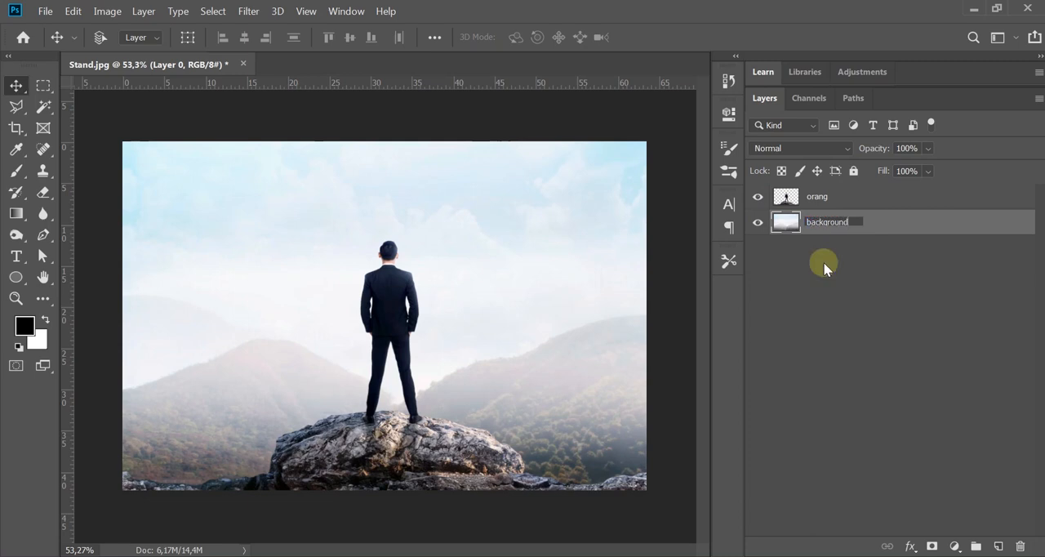
pyautogui.press('Return')
pyautogui.click(824, 263)
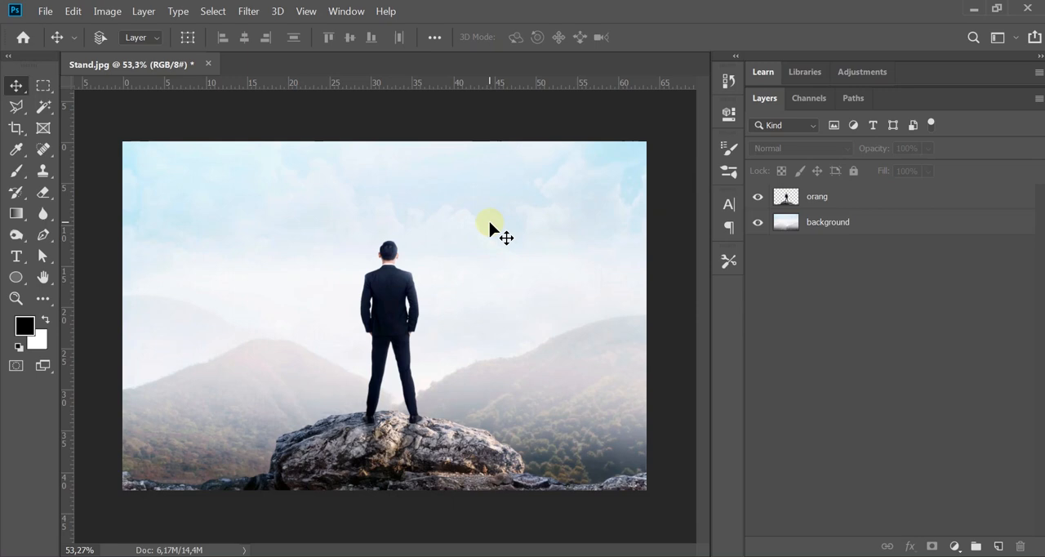
# Step: Show the Timeline and create a video timeline from the orang and background layers
pyautogui.click(339, 13)
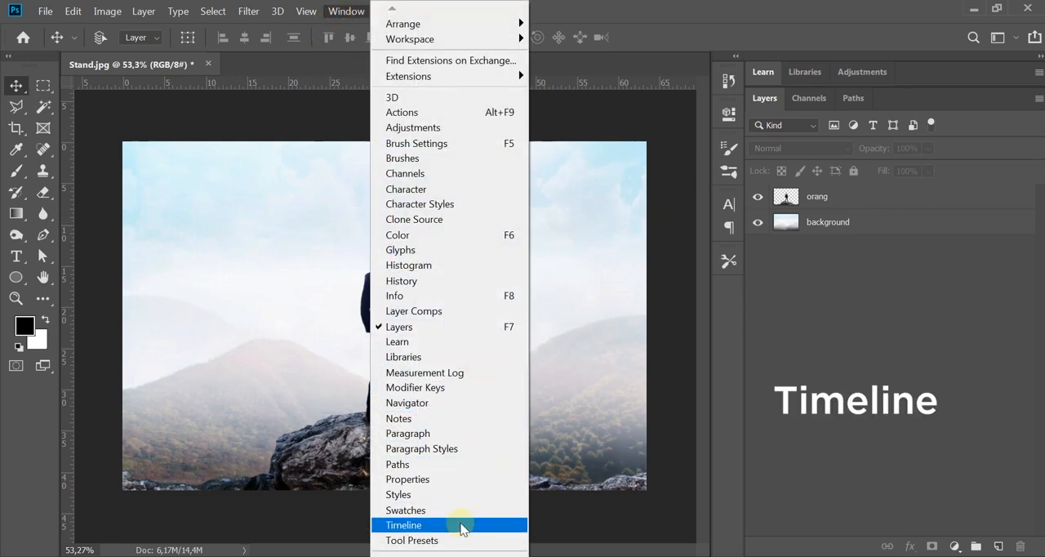
pyautogui.click(461, 527)
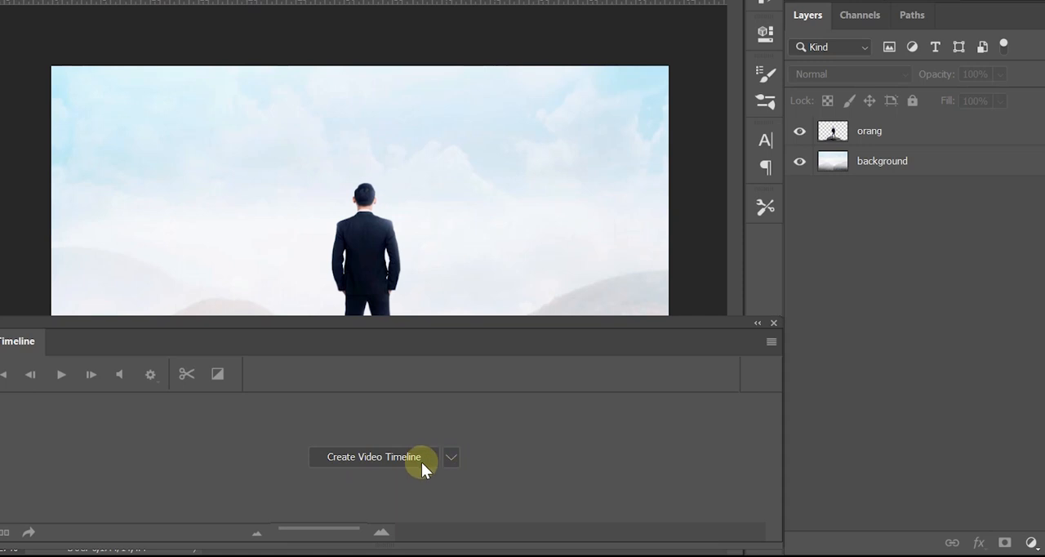
pyautogui.click(452, 458)
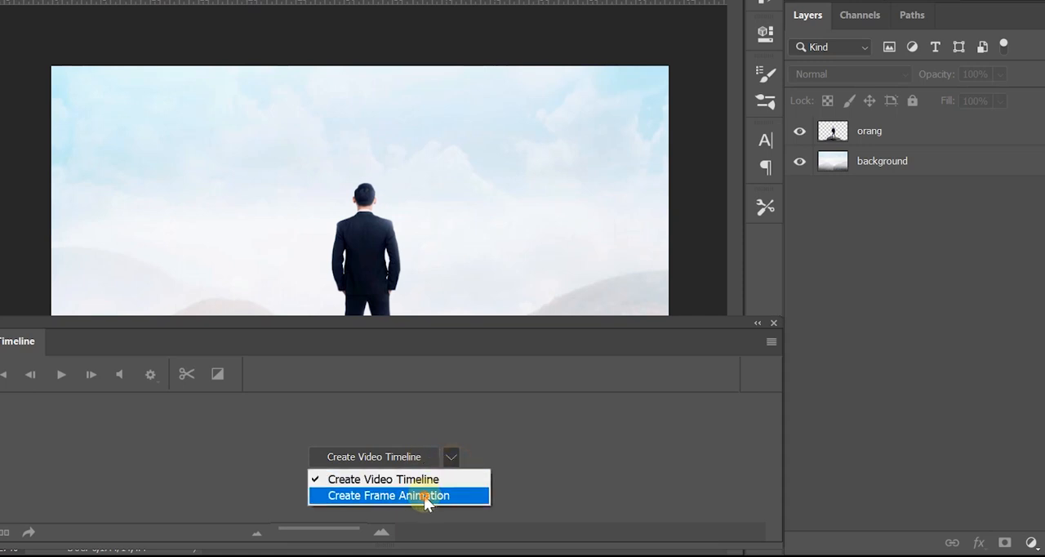
pyautogui.click(423, 495)
pyautogui.click(451, 458)
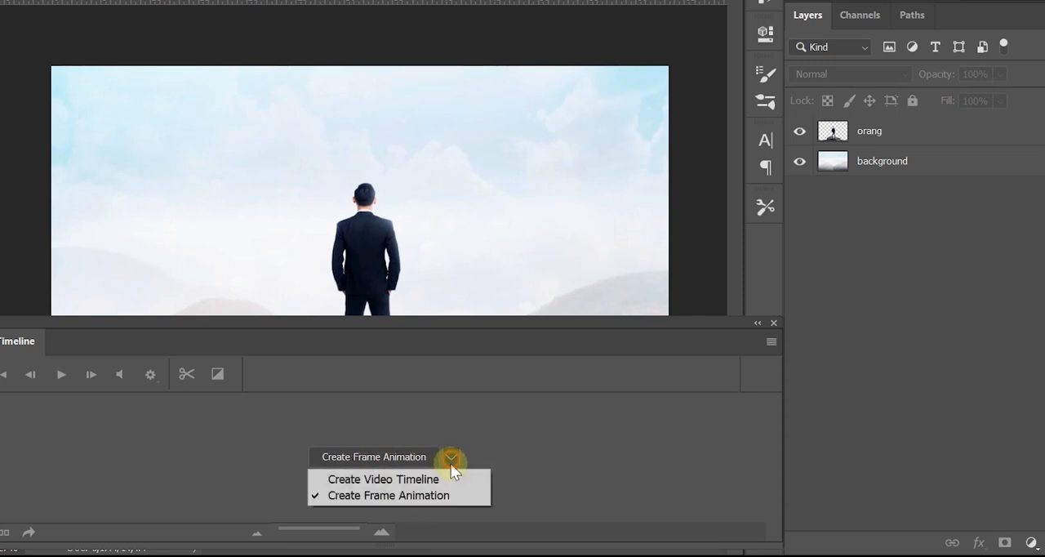
pyautogui.click(391, 480)
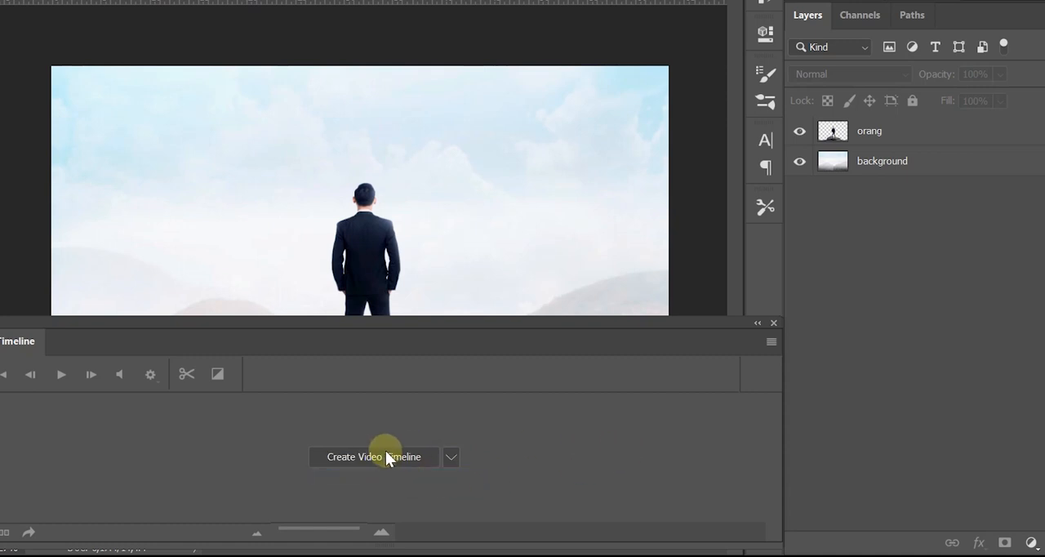
pyautogui.click(398, 456)
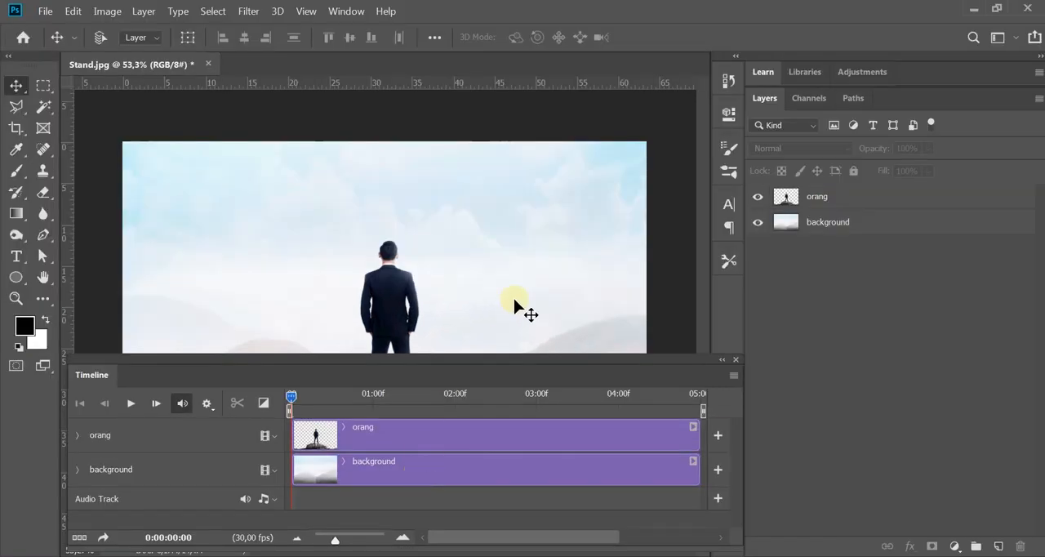
# Step: Switch to Full Screen Mode With Menu Bar and fit the whole image into the free space above the timeline
pyautogui.press('space')
pyautogui.moveTo(494, 270); pyautogui.dragTo(493, 245)
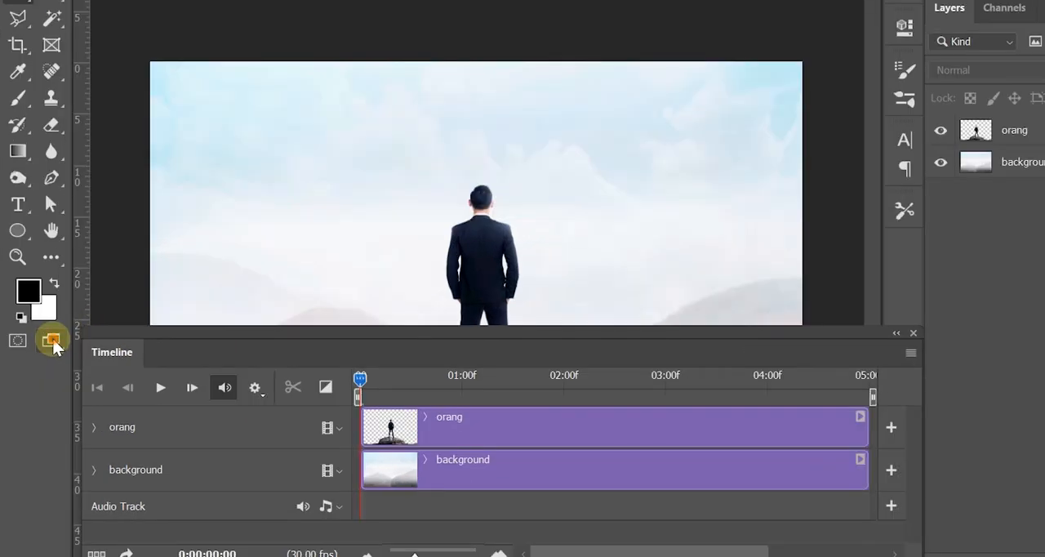
pyautogui.click(46, 368)
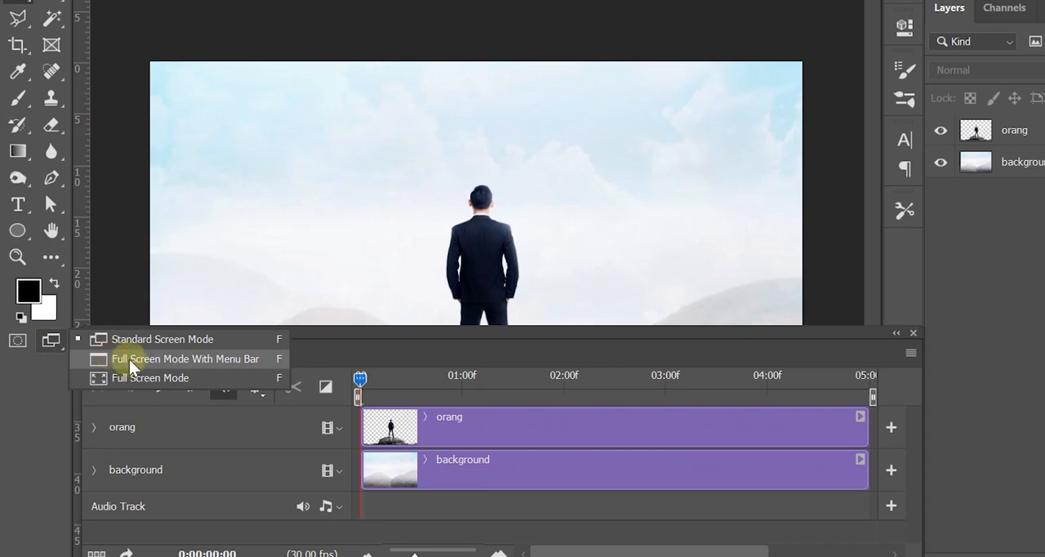
pyautogui.click(196, 359)
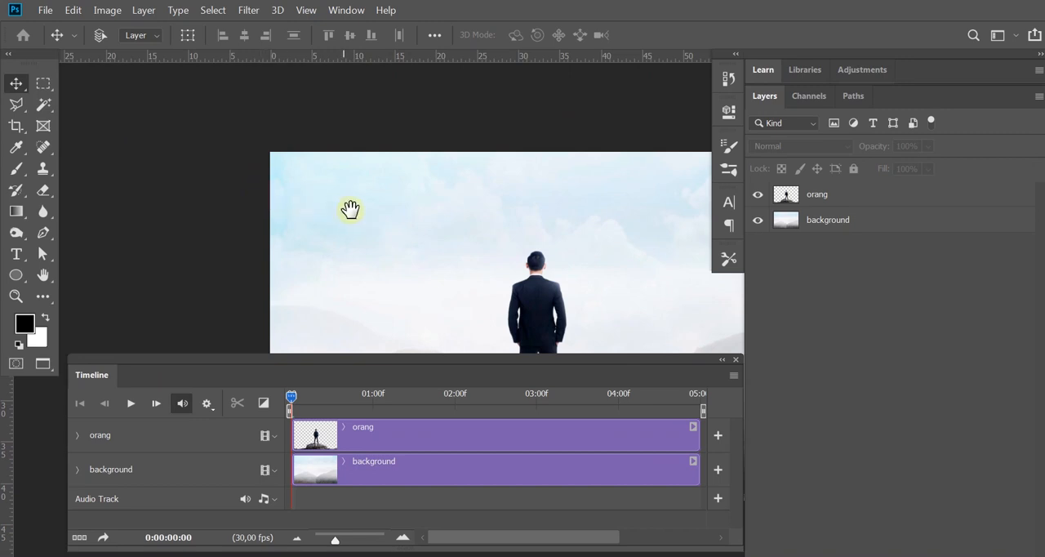
pyautogui.moveTo(605, 268); pyautogui.dragTo(469, 155)
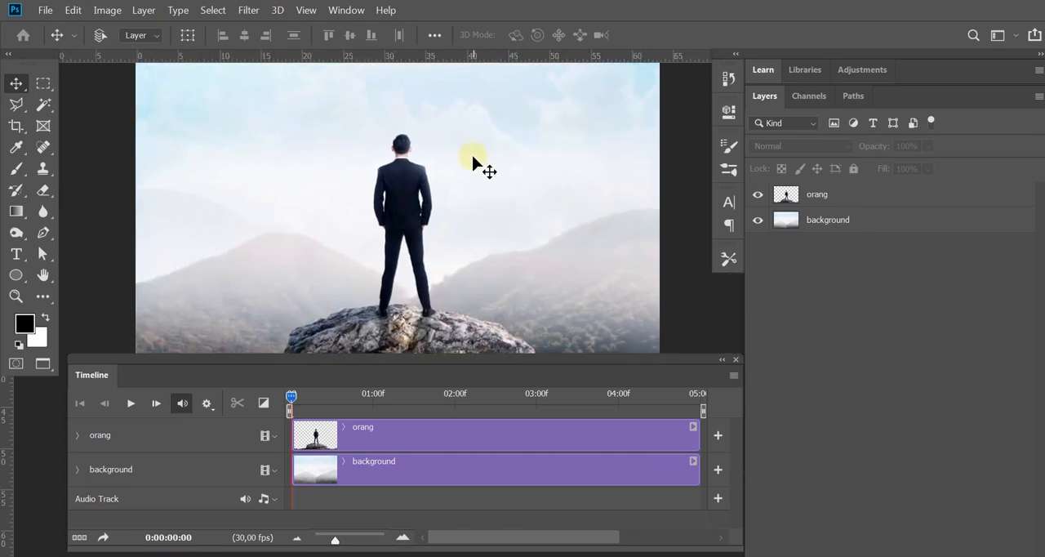
pyautogui.press('alt')
pyautogui.scroll(-5, 478, 165)
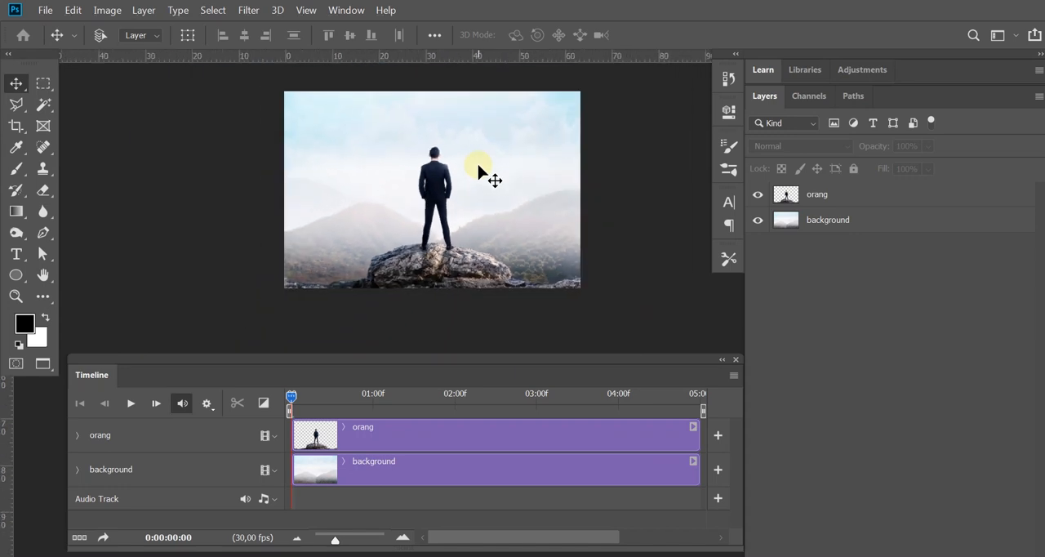
pyautogui.scroll(5, 478, 165)
pyautogui.scroll(-5, 479, 168)
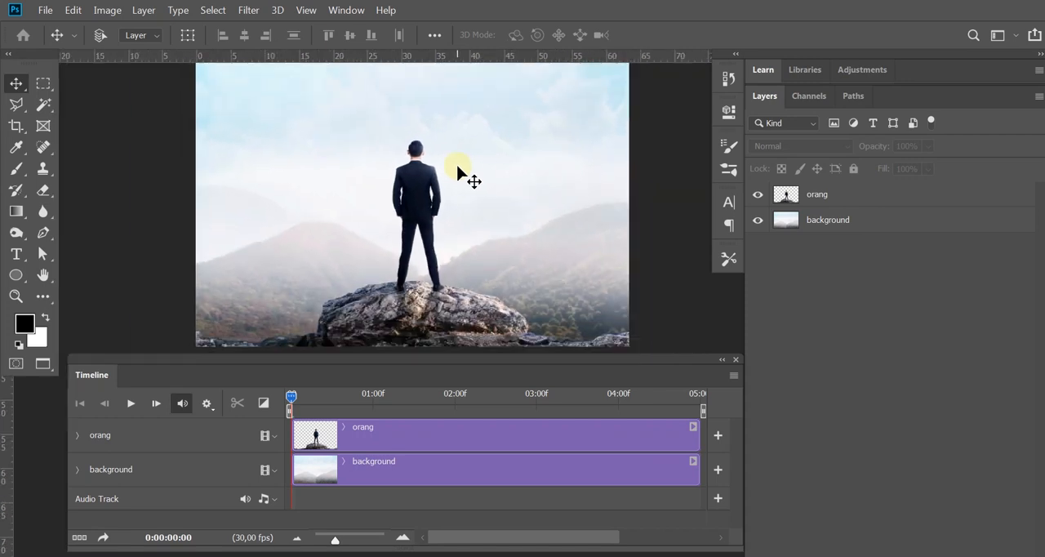
pyautogui.scroll(-1, 457, 165)
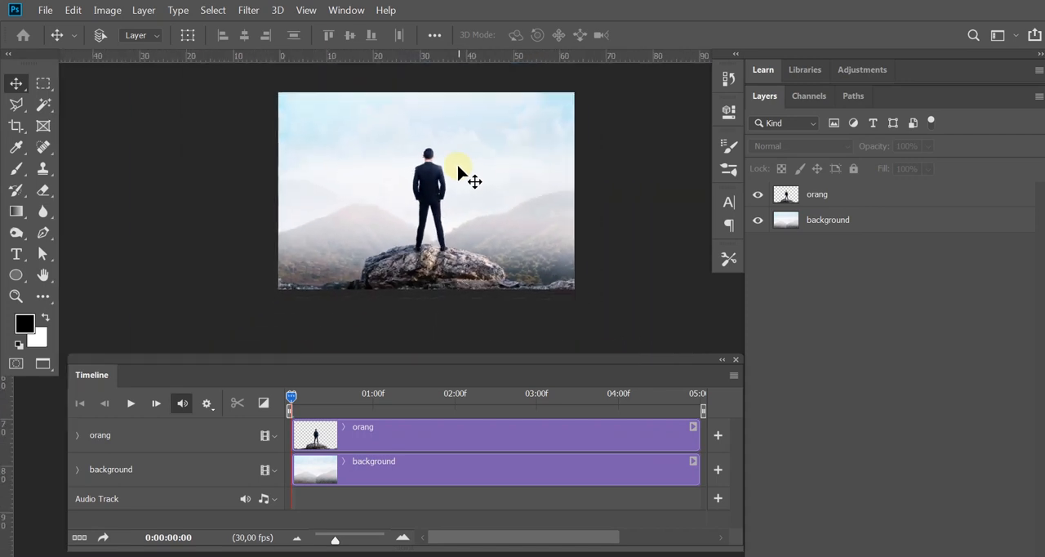
pyautogui.moveTo(457, 165); pyautogui.dragTo(438, 175)
pyautogui.scroll(1, 448, 184)
pyautogui.click(429, 438)
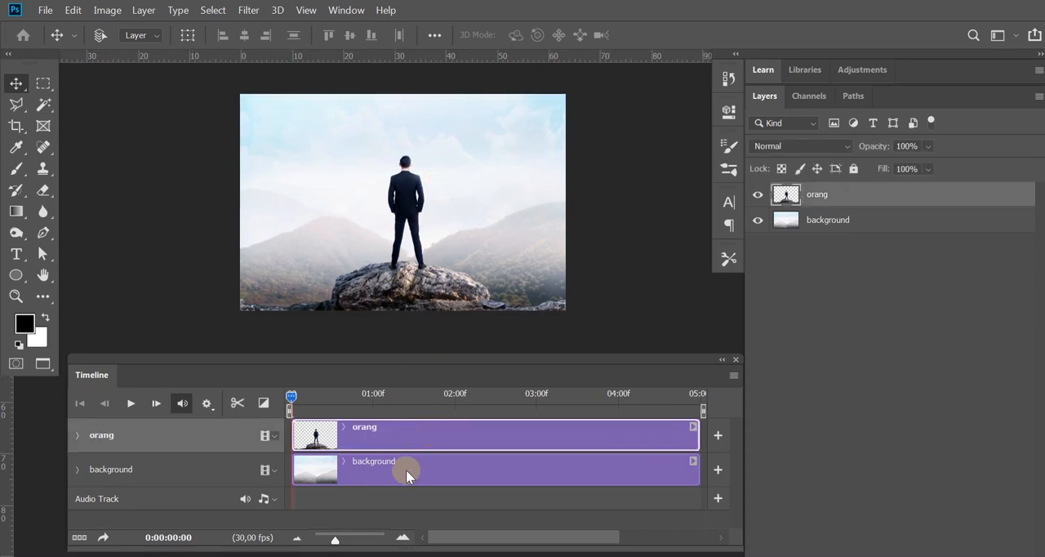
pyautogui.click(844, 222)
pyautogui.click(835, 194)
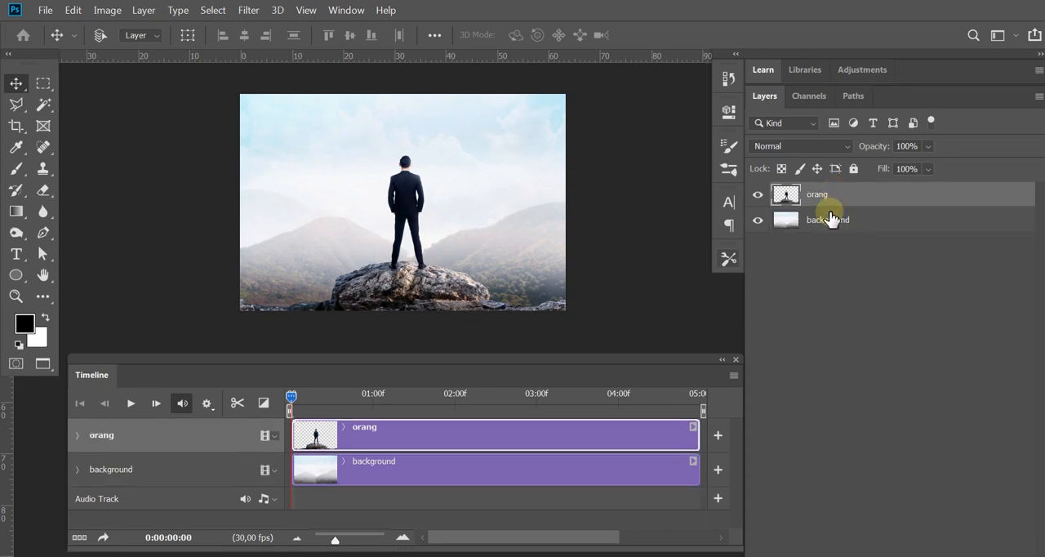
pyautogui.click(830, 214)
pyautogui.click(838, 199)
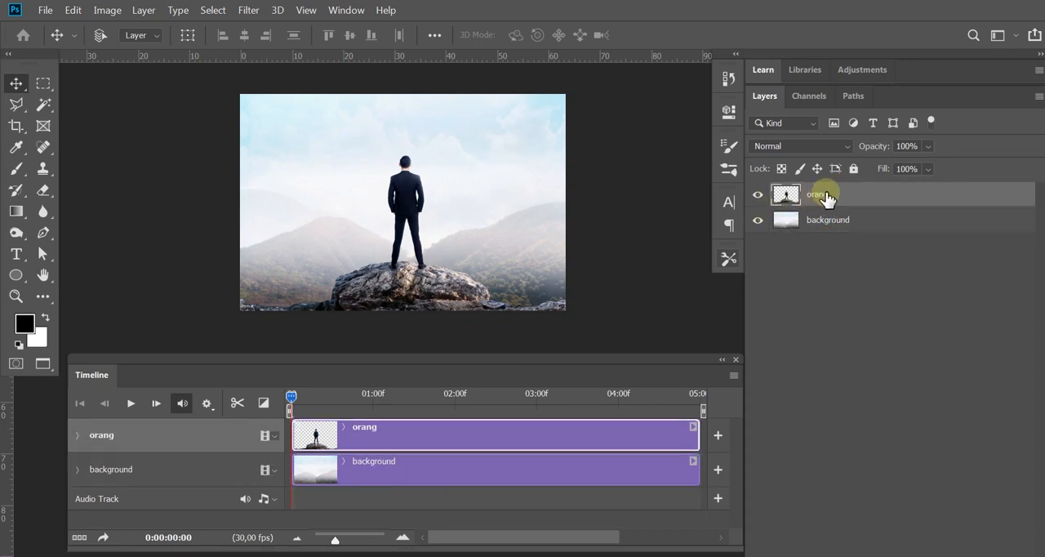
pyautogui.click(820, 225)
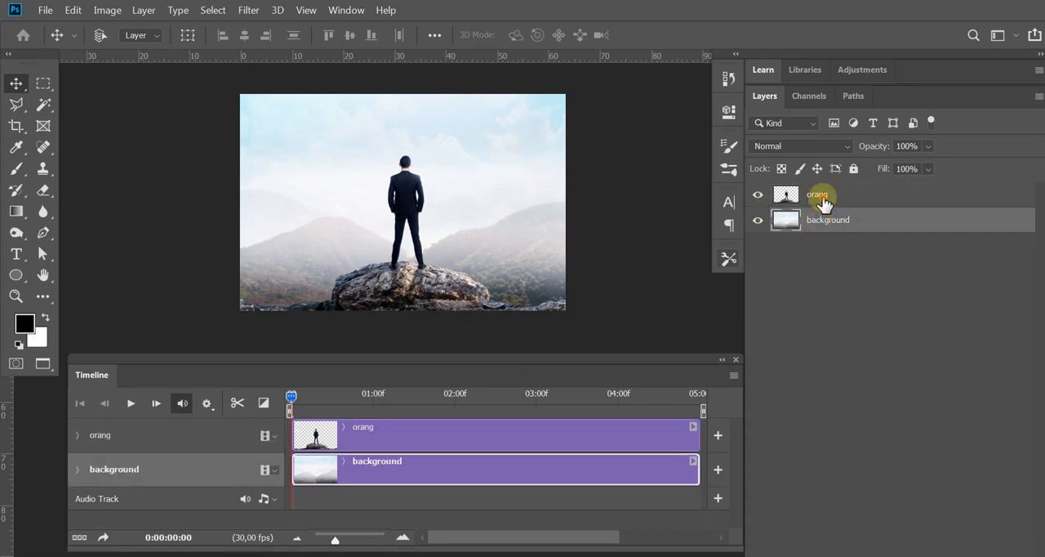
# Step: Convert the orang layer and the background layer each to a Smart Object
pyautogui.click(824, 201)
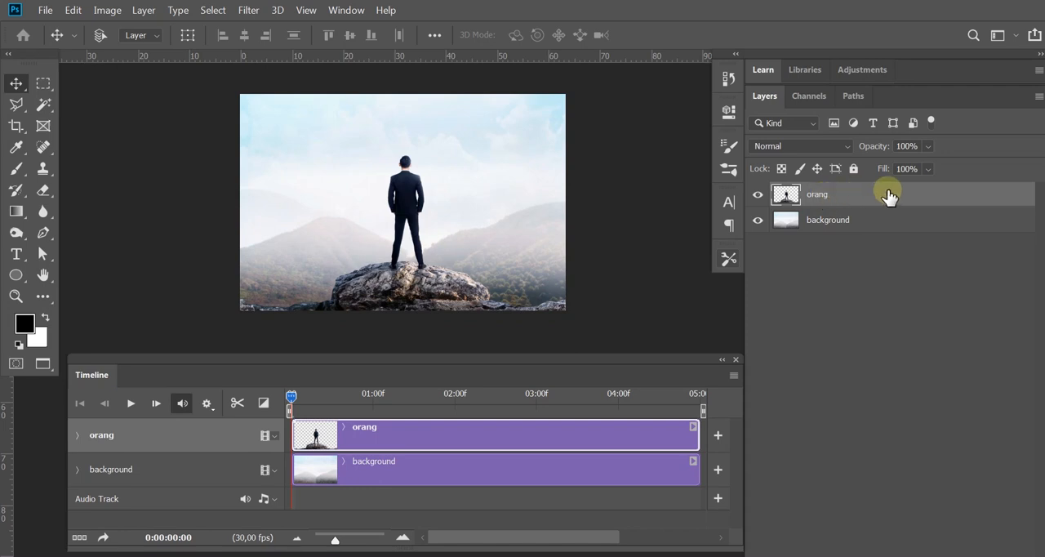
pyautogui.rightClick(820, 198)
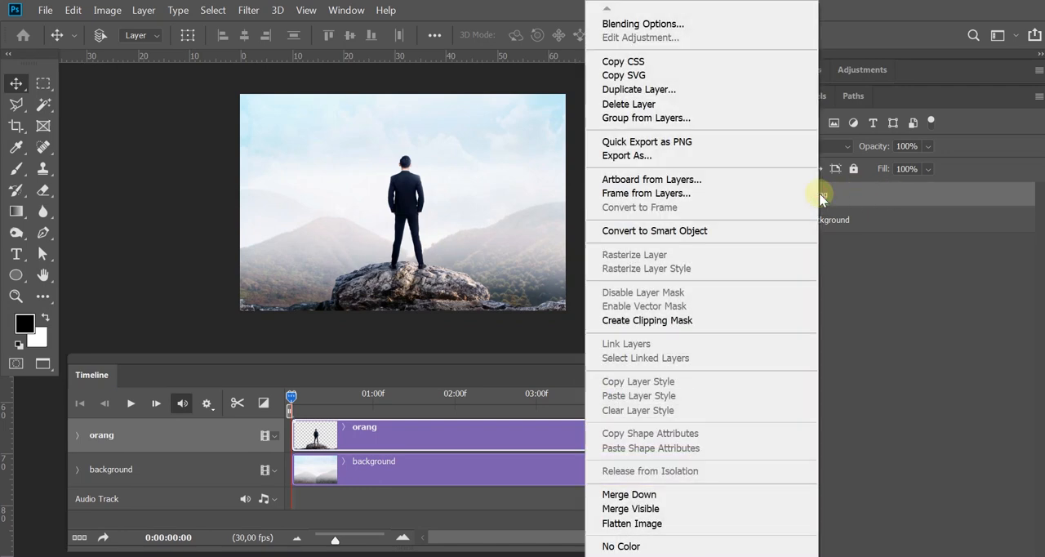
pyautogui.click(704, 231)
pyautogui.keyDown('shift'); pyautogui.click(827, 226); pyautogui.keyUp('shift')
pyautogui.rightClick(829, 227)
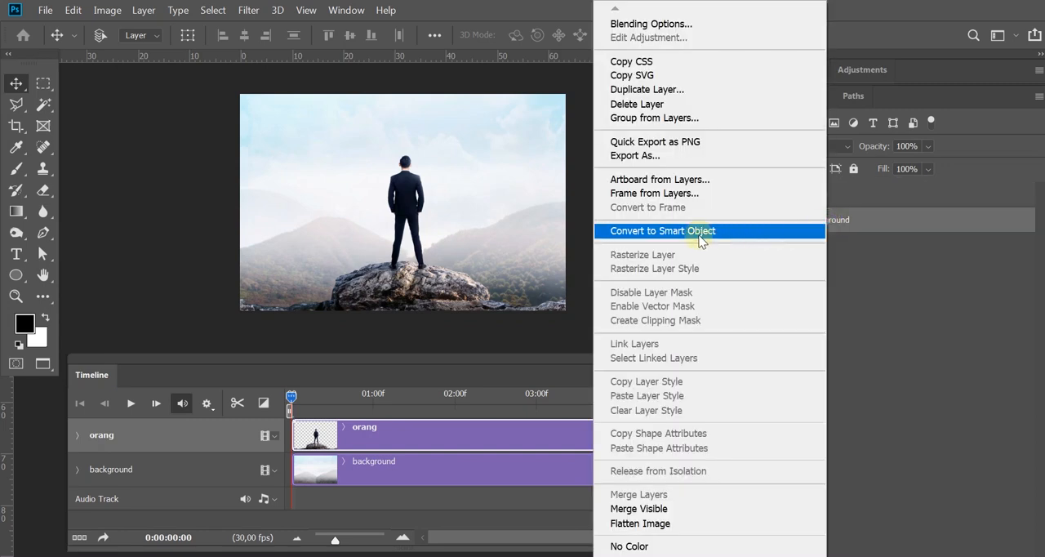
pyautogui.click(700, 233)
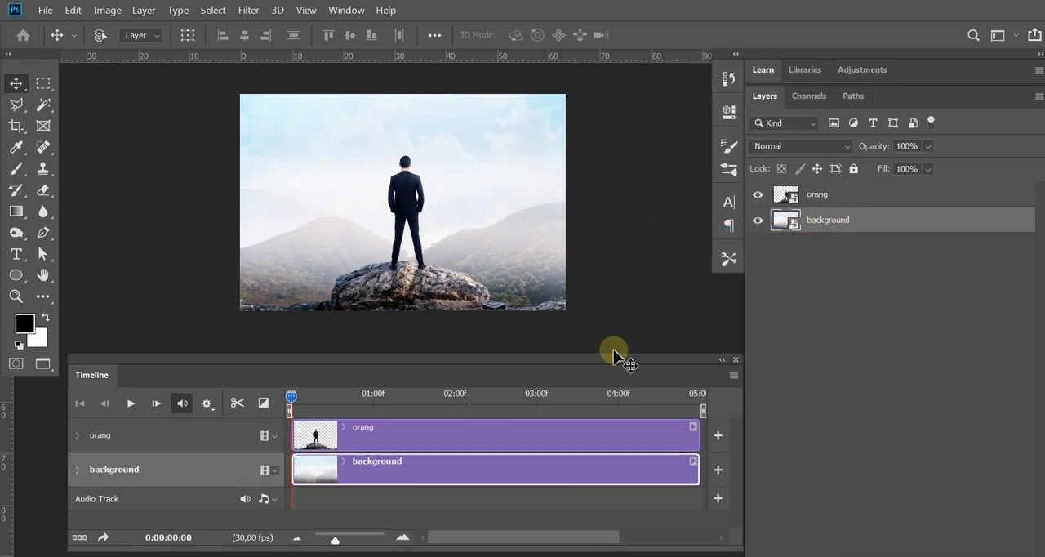
# Step: Expand the orang track's properties and enable Transform keyframe animation at the start of the timeline
pyautogui.click(826, 196)
pyautogui.click(290, 396)
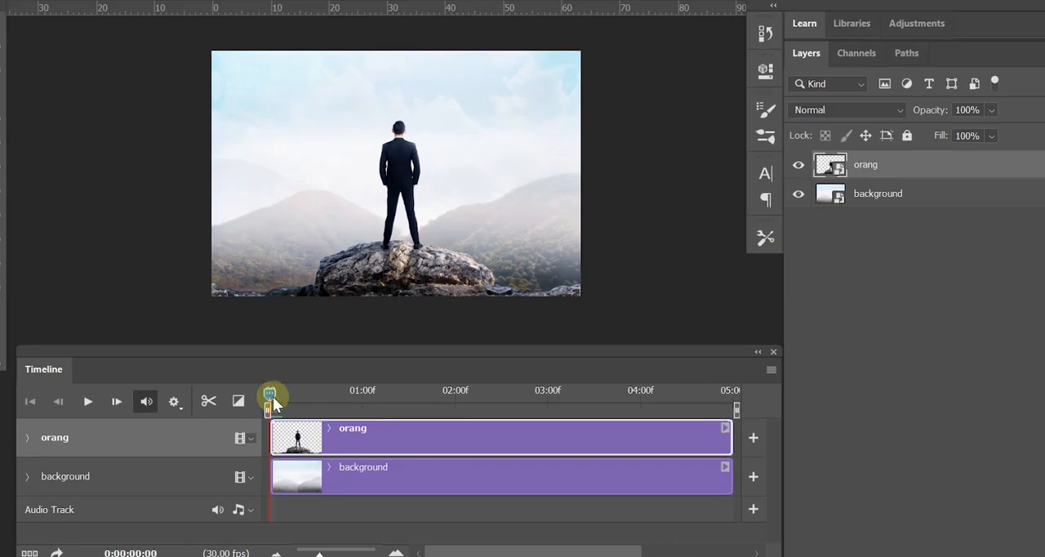
pyautogui.moveTo(275, 398)
pyautogui.mouseDown()
pyautogui.moveTo(305, 400)
pyautogui.moveTo(263, 397)
pyautogui.mouseUp()
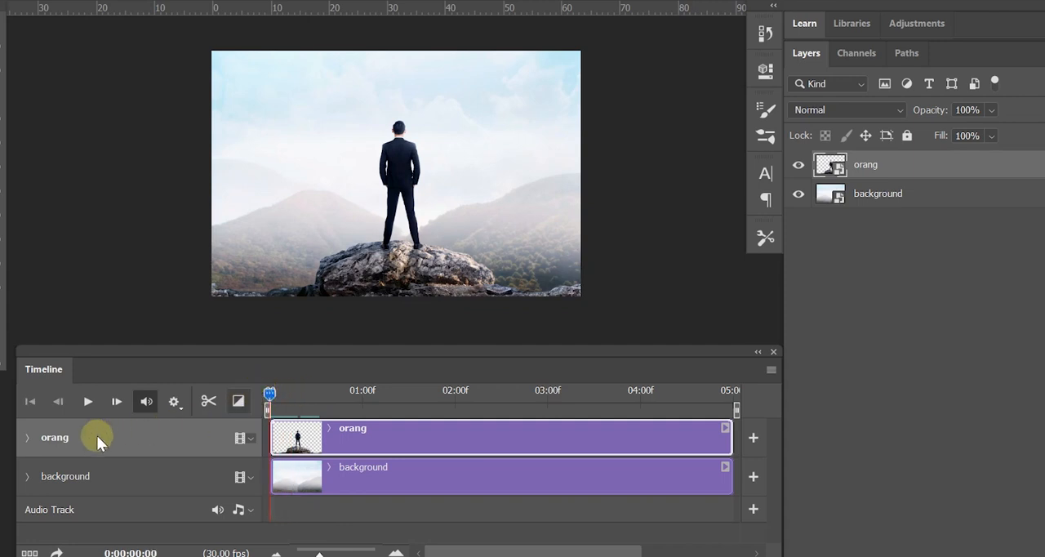
pyautogui.click(27, 438)
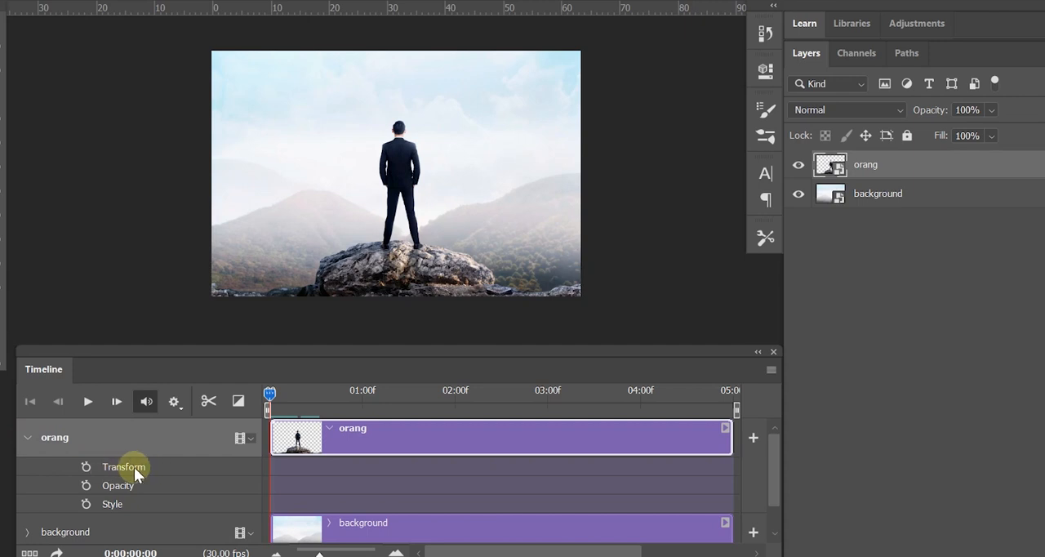
pyautogui.click(87, 464)
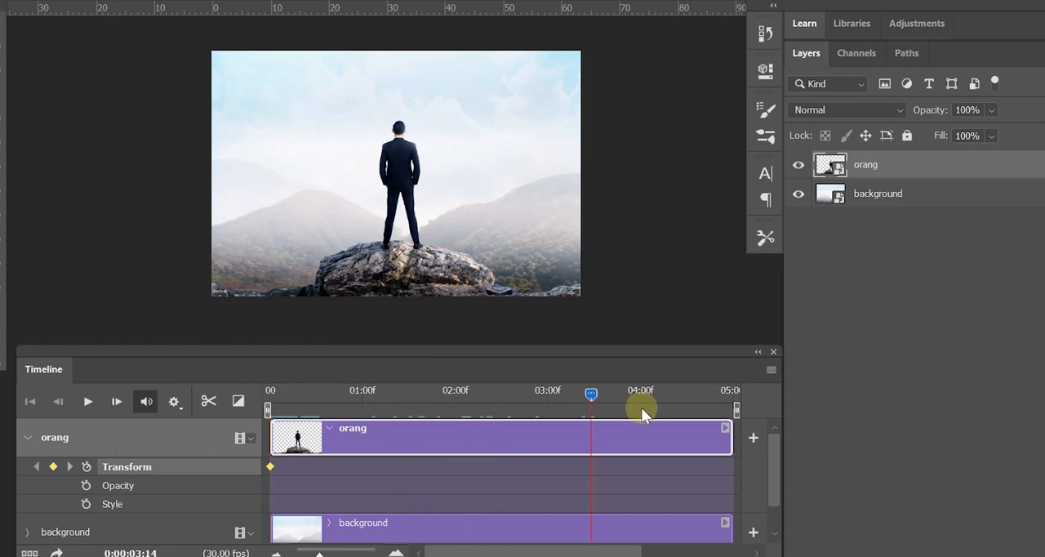
# Step: Try scaling the orang layer up and down around its centre with Free Transform at the end of the timeline
pyautogui.moveTo(728, 412); pyautogui.dragTo(729, 410)
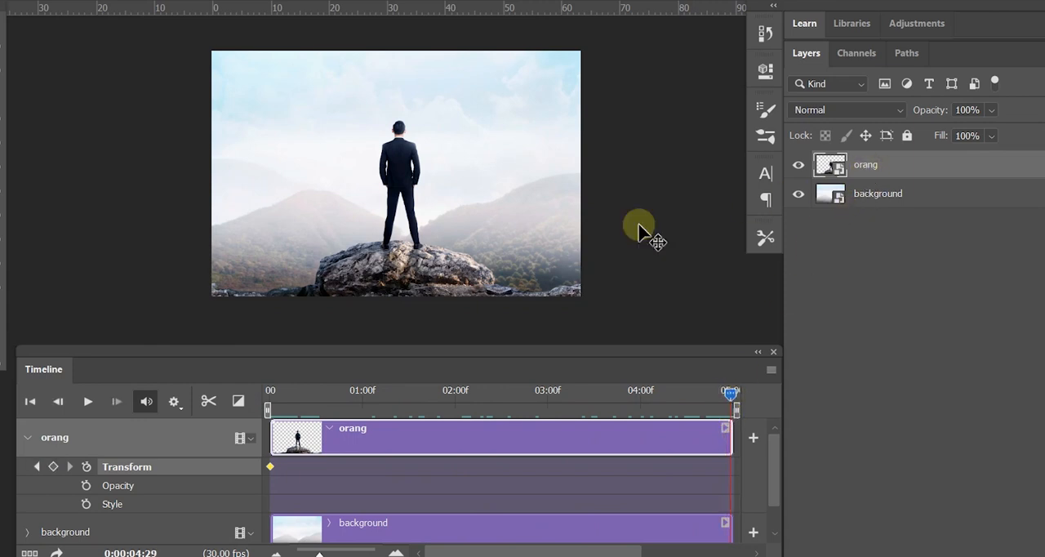
pyautogui.hotkey('ctrl', 't')
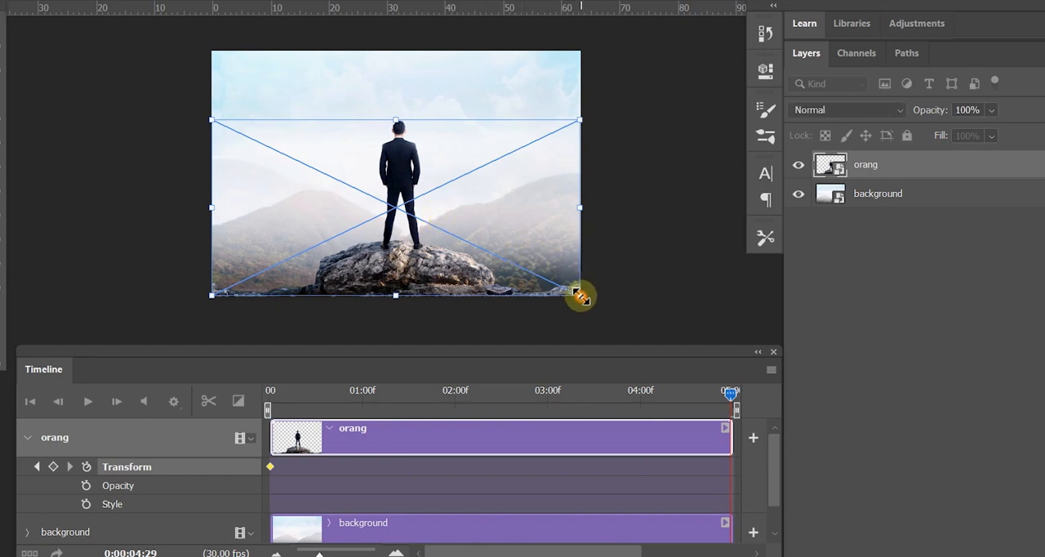
pyautogui.moveTo(580, 296); pyautogui.dragTo(591, 305)
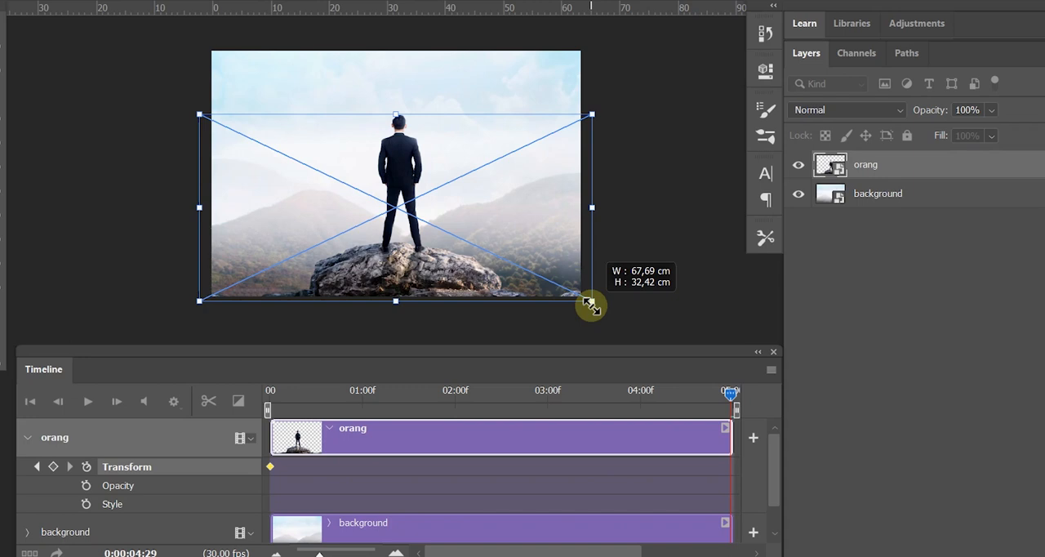
pyautogui.moveTo(591, 305); pyautogui.dragTo(528, 294)
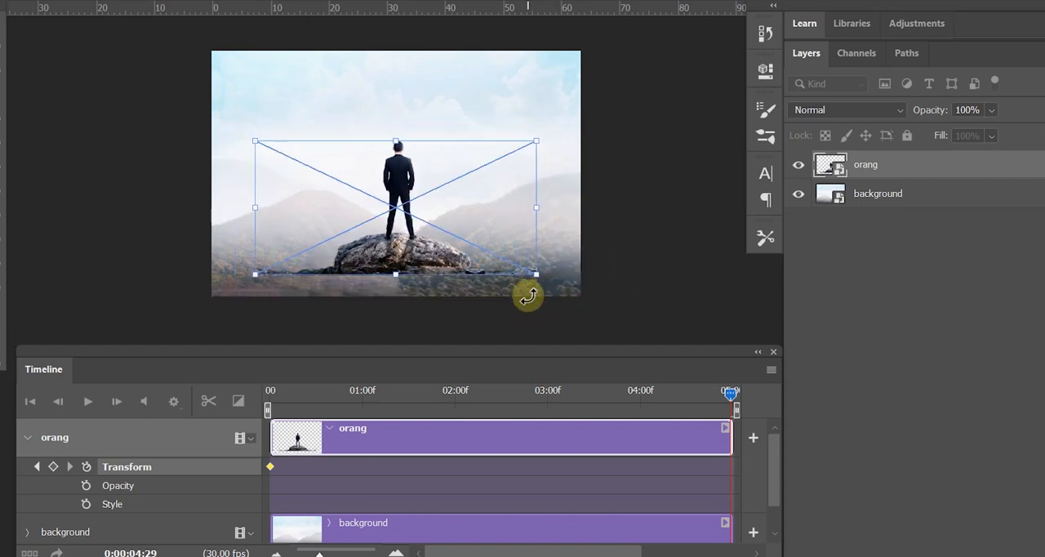
pyautogui.press('Return')
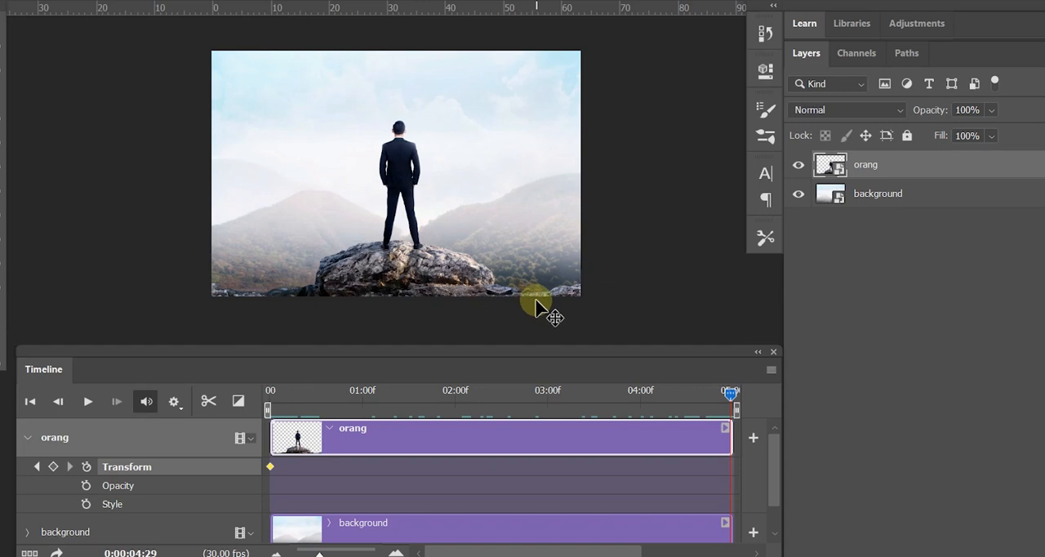
pyautogui.hotkey('ctrl', 't')
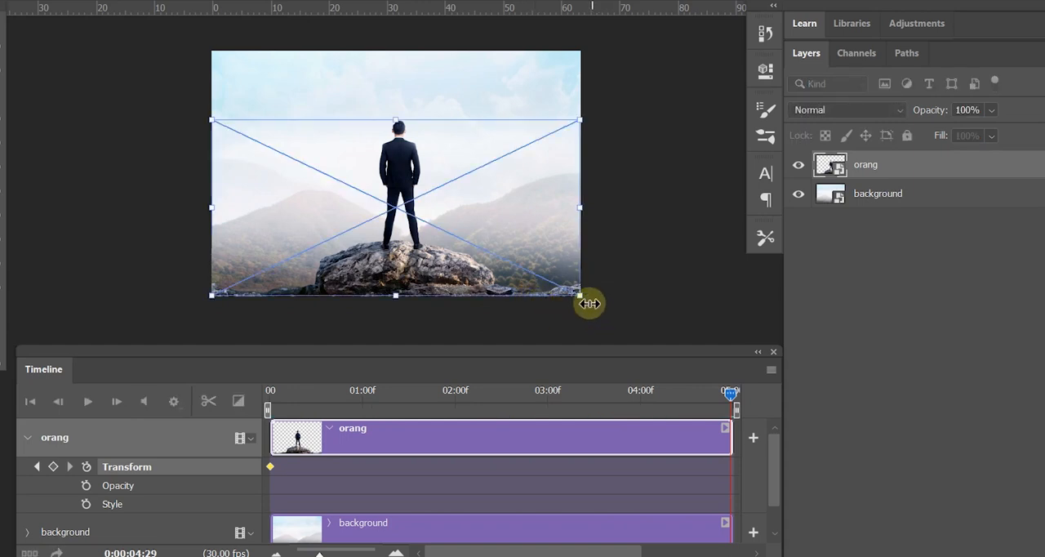
pyautogui.moveTo(581, 298)
pyautogui.mouseDown()
pyautogui.moveTo(604, 313)
pyautogui.moveTo(595, 311)
pyautogui.mouseUp()
pyautogui.press('Return')
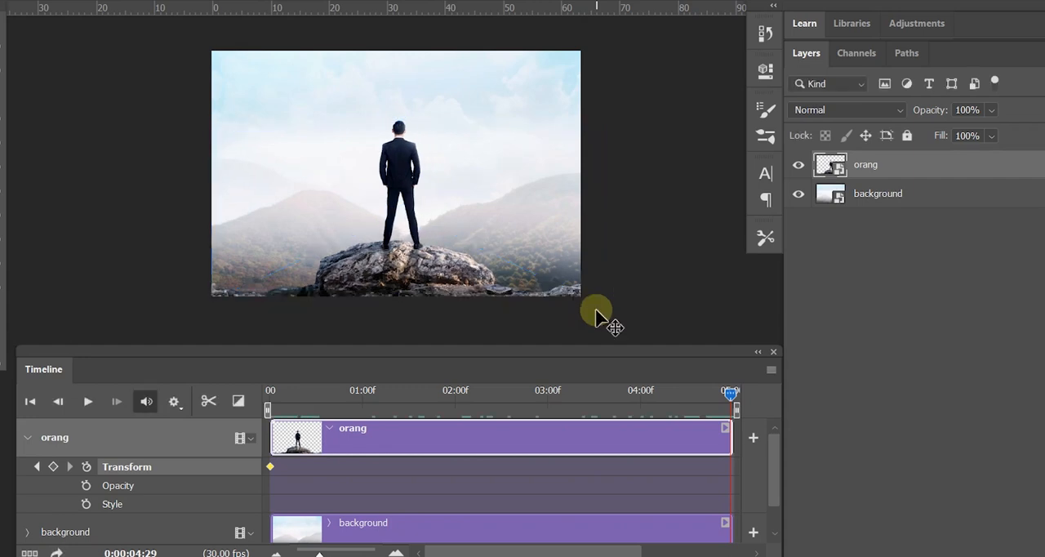
# Step: Return the playhead to the start and reset the orang track's Transform animation with a fresh keyframe there
pyautogui.moveTo(727, 396); pyautogui.dragTo(211, 442)
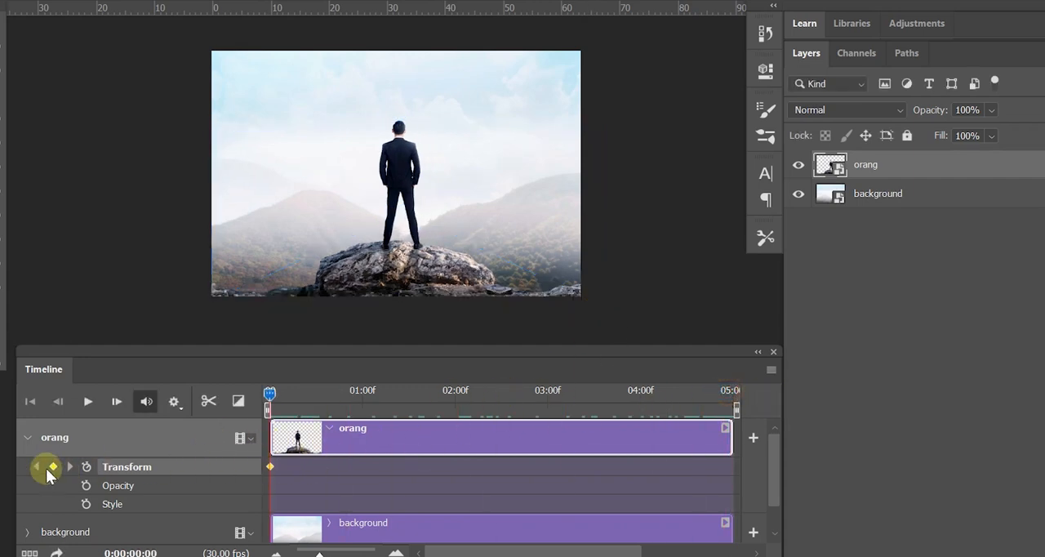
pyautogui.click(87, 465)
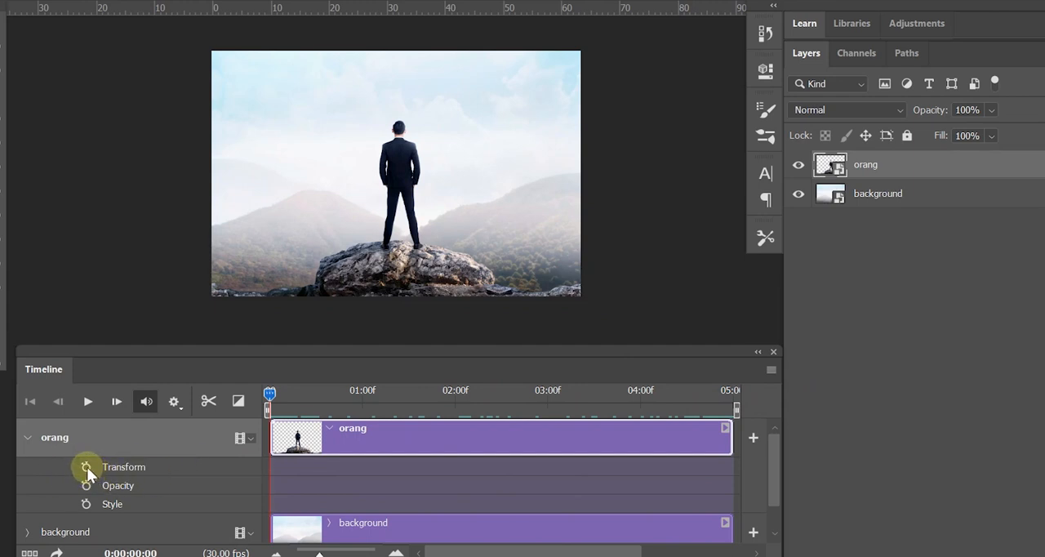
pyautogui.click(86, 465)
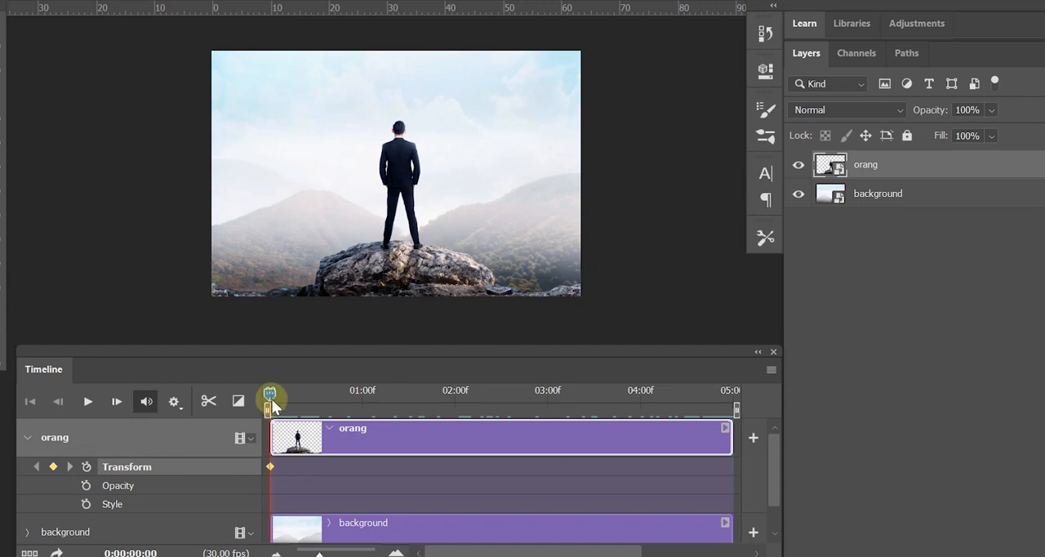
# Step: At the end of the timeline, enlarge the orang layer around its centre to about 119% with Free Transform and apply it
pyautogui.moveTo(270, 390); pyautogui.dragTo(692, 400)
pyautogui.hotkey('ctrl', 't')
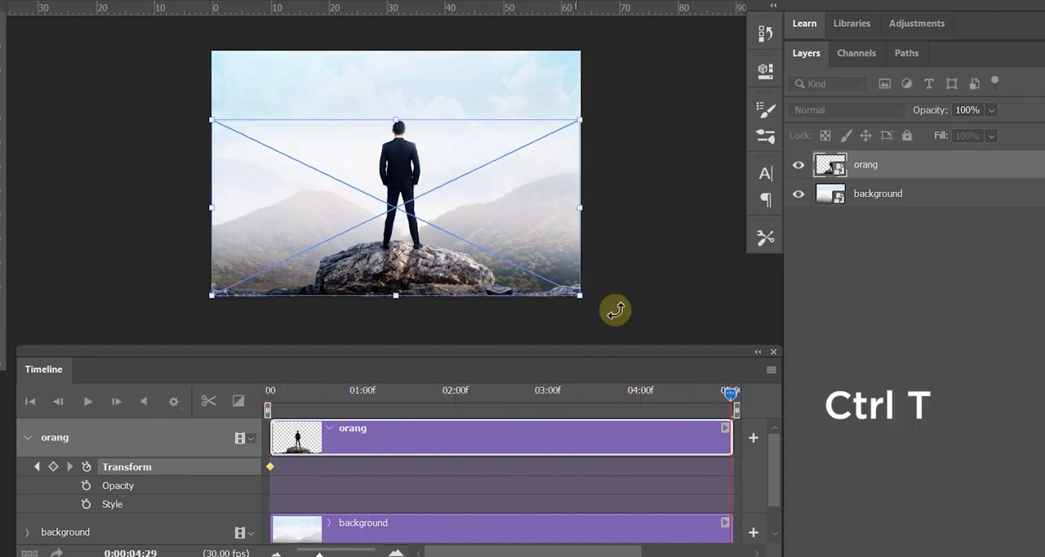
pyautogui.moveTo(581, 295); pyautogui.dragTo(612, 317)
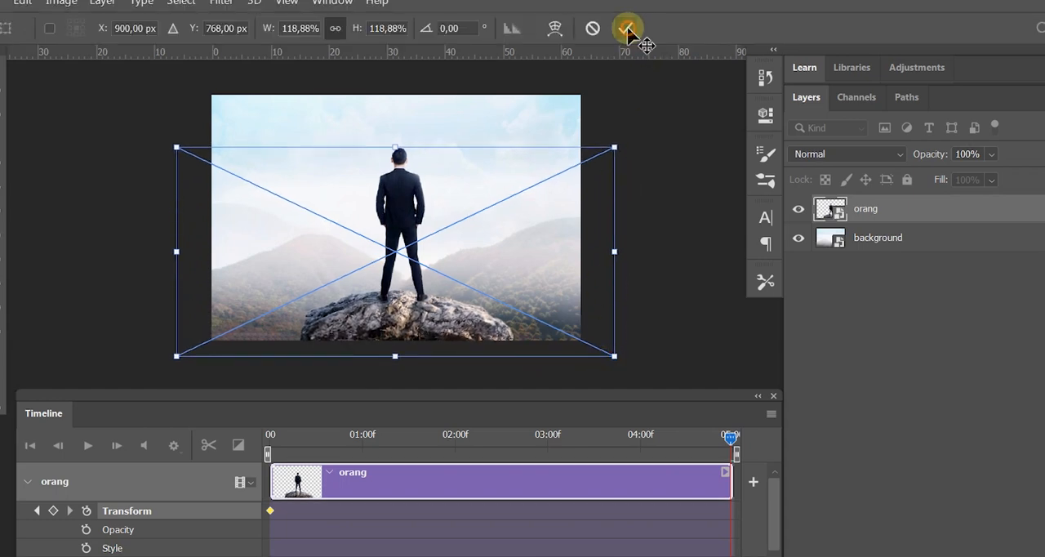
pyautogui.click(628, 28)
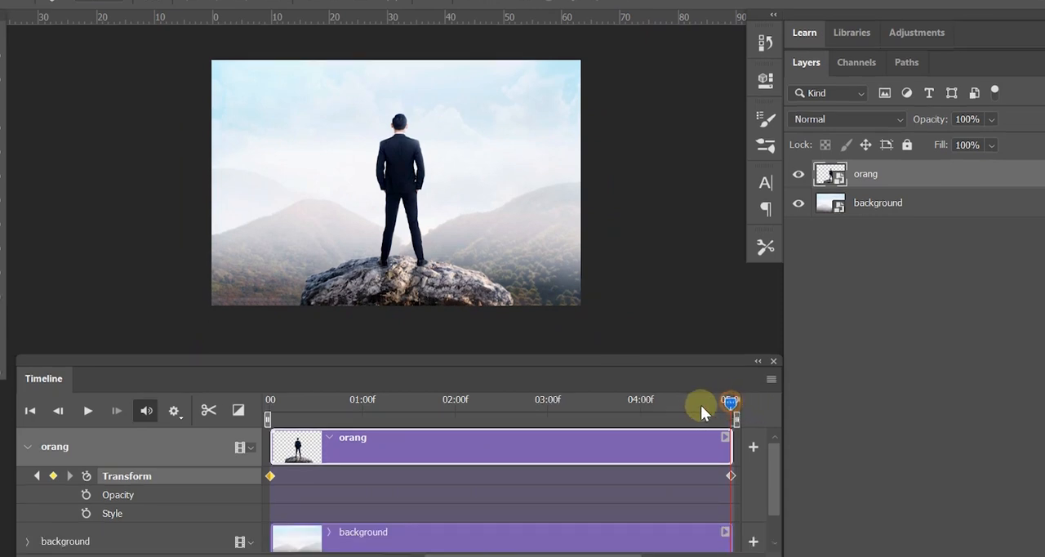
# Step: Return to the start of the timeline, collapse the orang track and enable Transform keyframe animation on the background track
pyautogui.moveTo(701, 405); pyautogui.dragTo(268, 406)
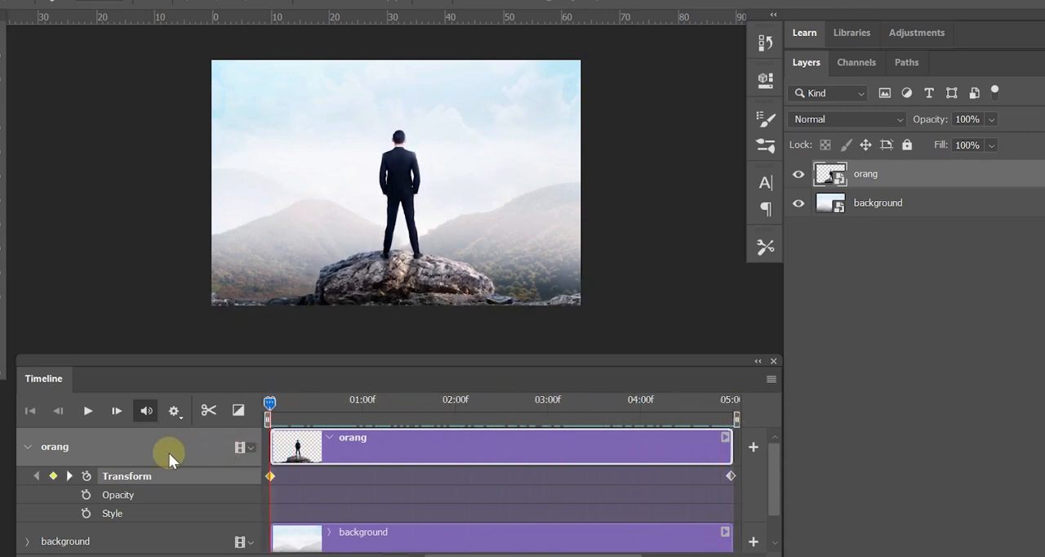
pyautogui.click(29, 448)
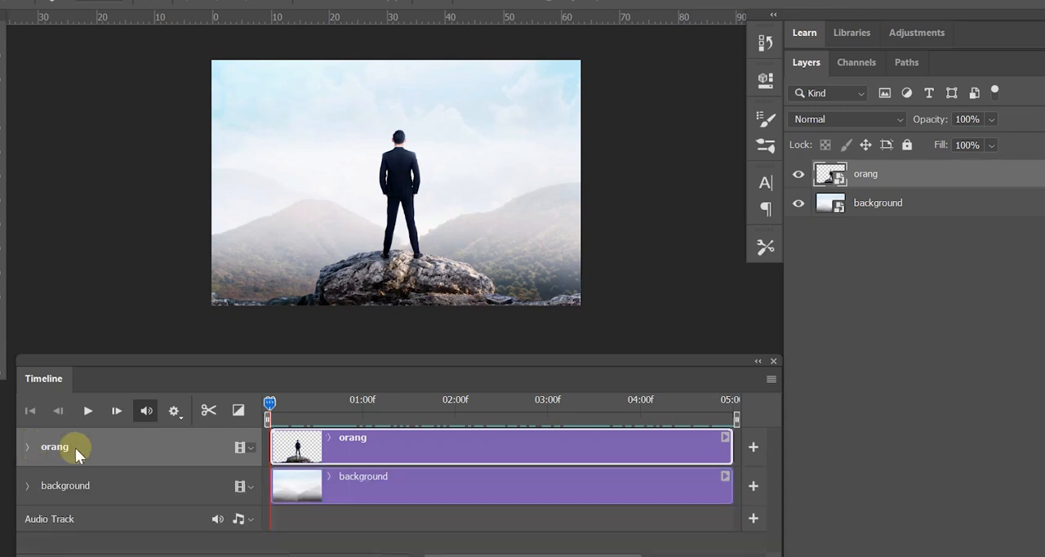
pyautogui.click(903, 216)
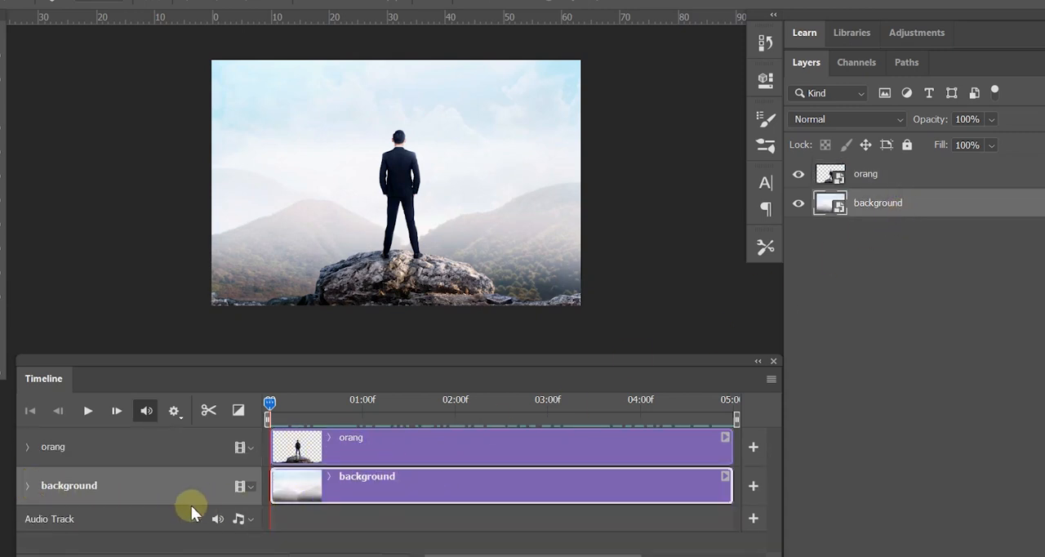
pyautogui.click(28, 486)
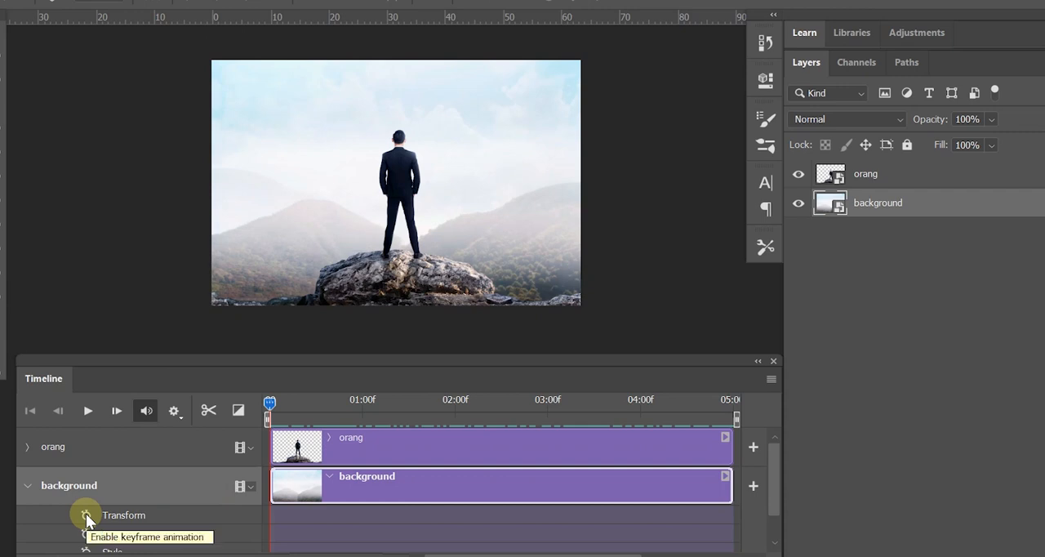
pyautogui.moveTo(270, 400); pyautogui.dragTo(251, 421)
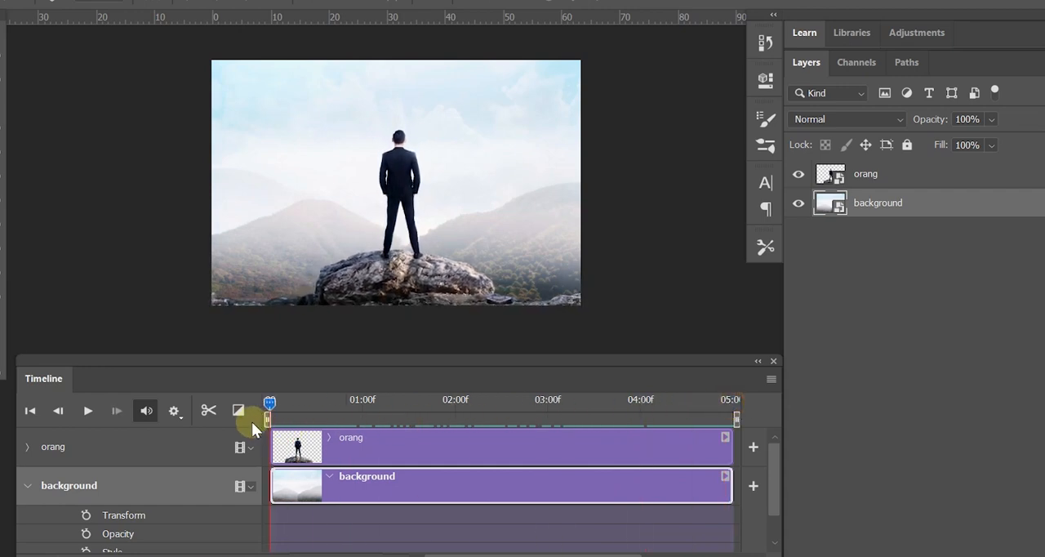
pyautogui.click(87, 516)
# Step: Enlarge the background layer around its centre to about 123% with Free Transform at the start of the timeline and apply it
pyautogui.hotkey('ctrl', 't')
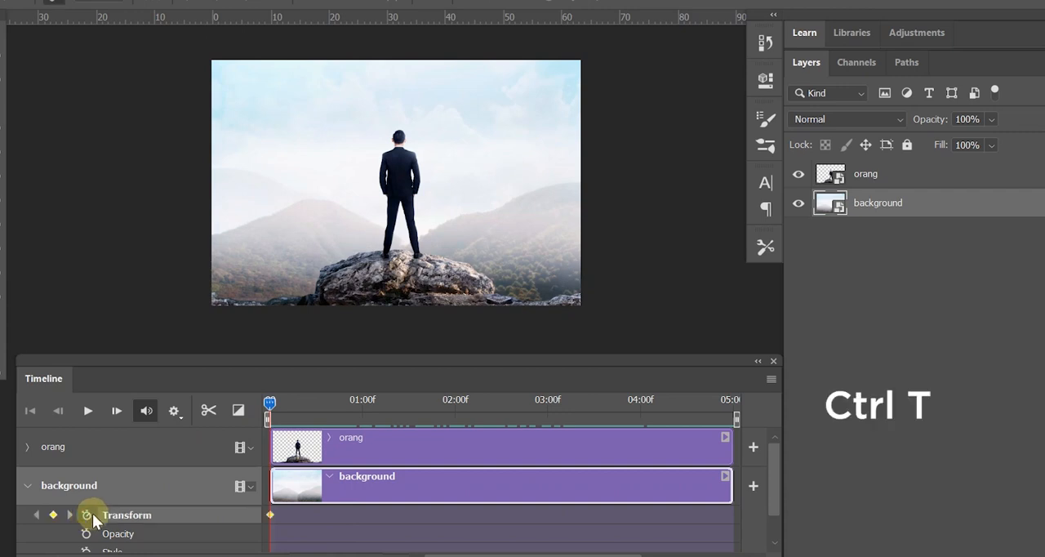
pyautogui.moveTo(580, 304); pyautogui.dragTo(622, 332)
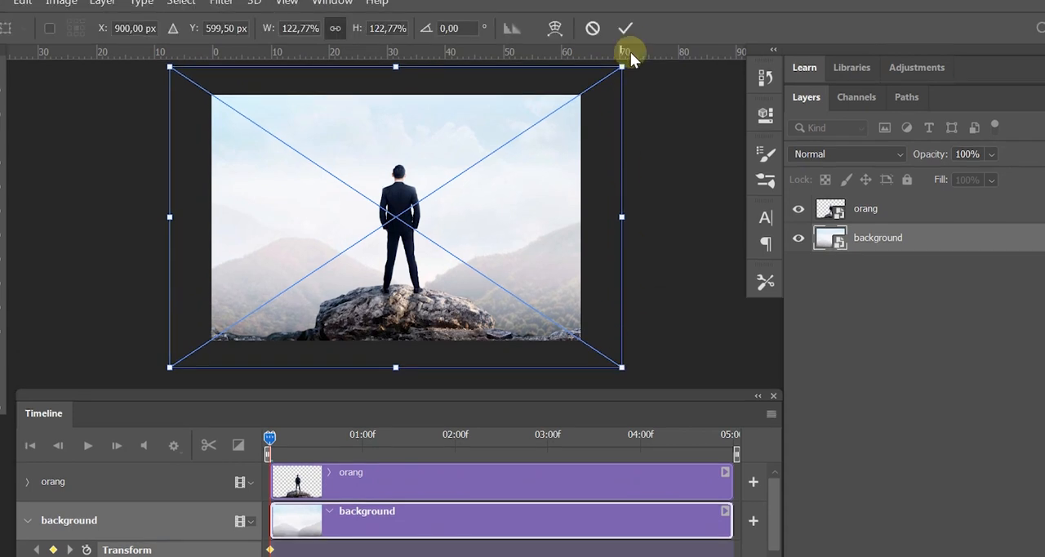
pyautogui.click(632, 33)
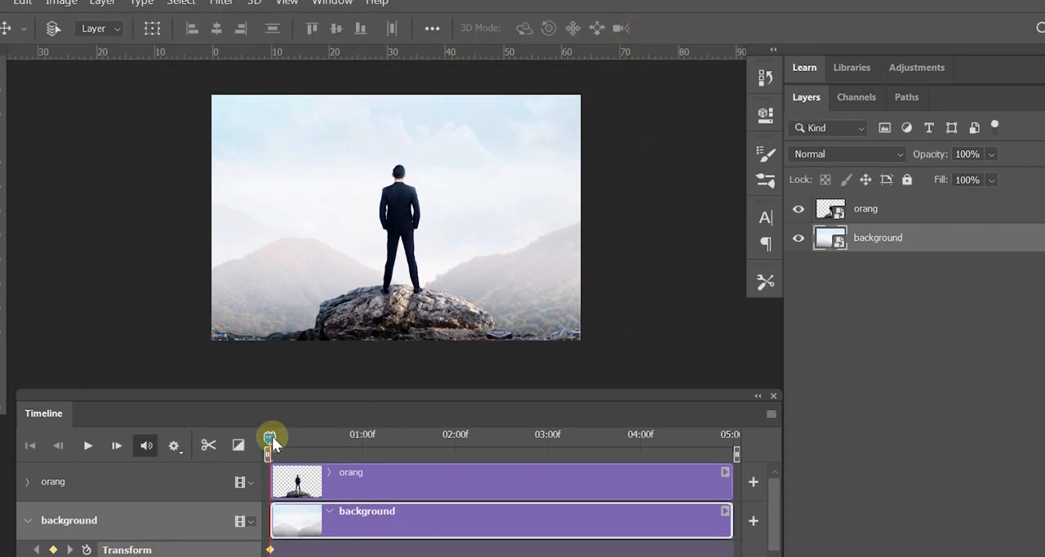
# Step: At the end of the timeline, shrink the background layer around its centre to roughly the canvas size with Free Transform
pyautogui.moveTo(271, 439); pyautogui.dragTo(561, 453)
pyautogui.moveTo(561, 419); pyautogui.dragTo(731, 418)
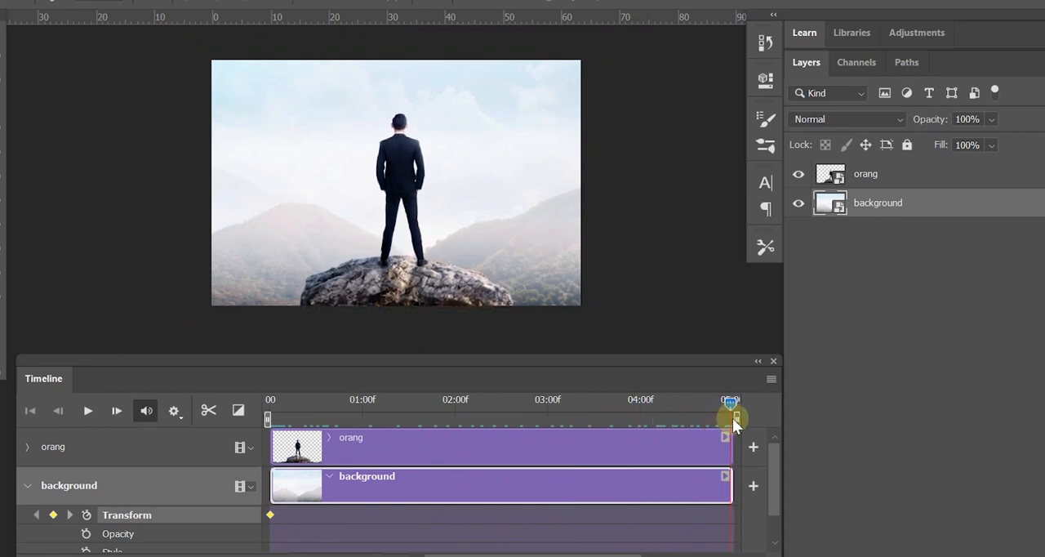
pyautogui.hotkey('ctrl', 't')
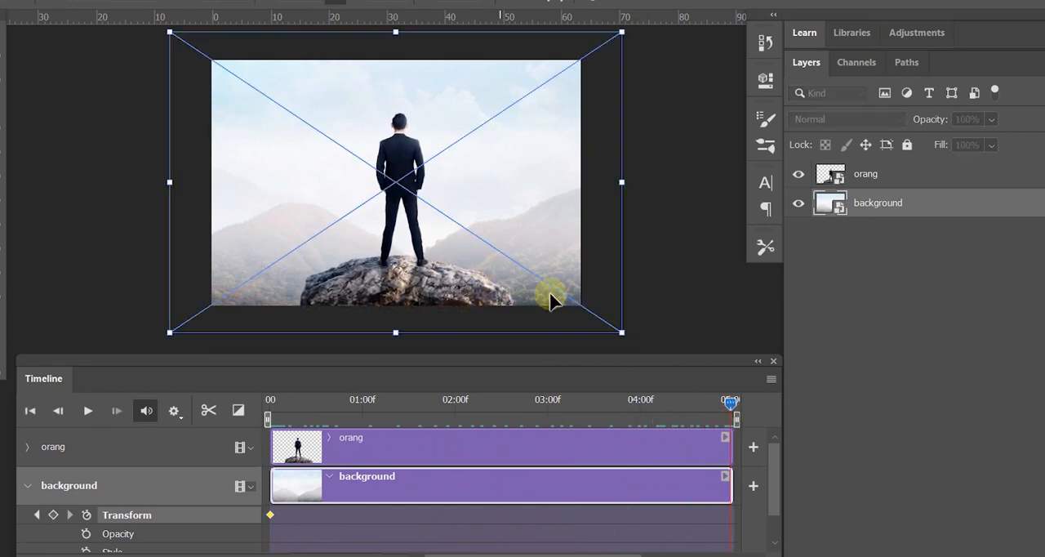
pyautogui.moveTo(621, 332); pyautogui.dragTo(581, 300)
pyautogui.click(671, 393)
# Step: Play and scrub through the parallax animation from start to end, and return the playhead to the start
pyautogui.moveTo(730, 400); pyautogui.dragTo(217, 446)
pyautogui.moveTo(269, 399); pyautogui.dragTo(227, 433)
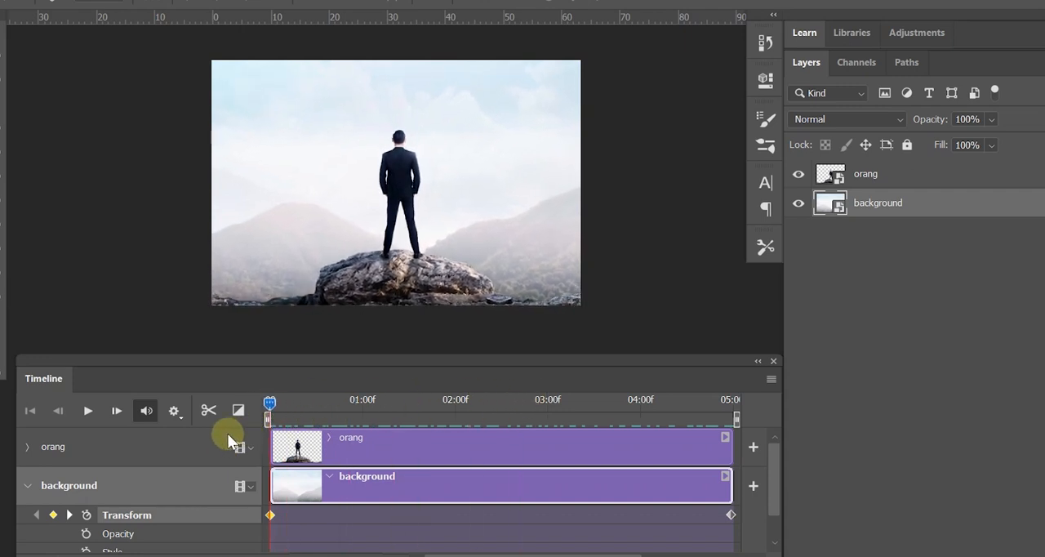
pyautogui.click(87, 411)
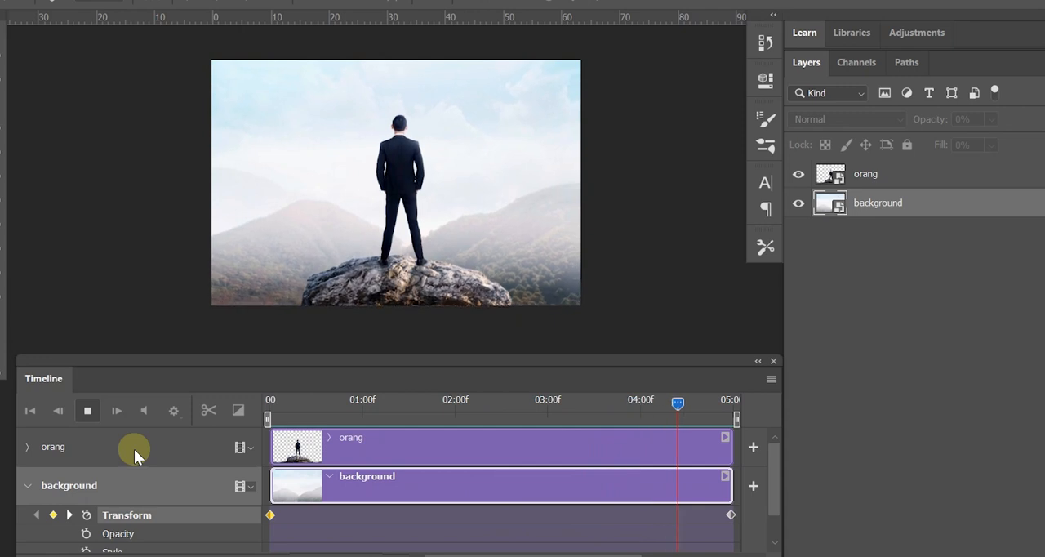
pyautogui.click(88, 411)
pyautogui.moveTo(309, 400); pyautogui.dragTo(699, 405)
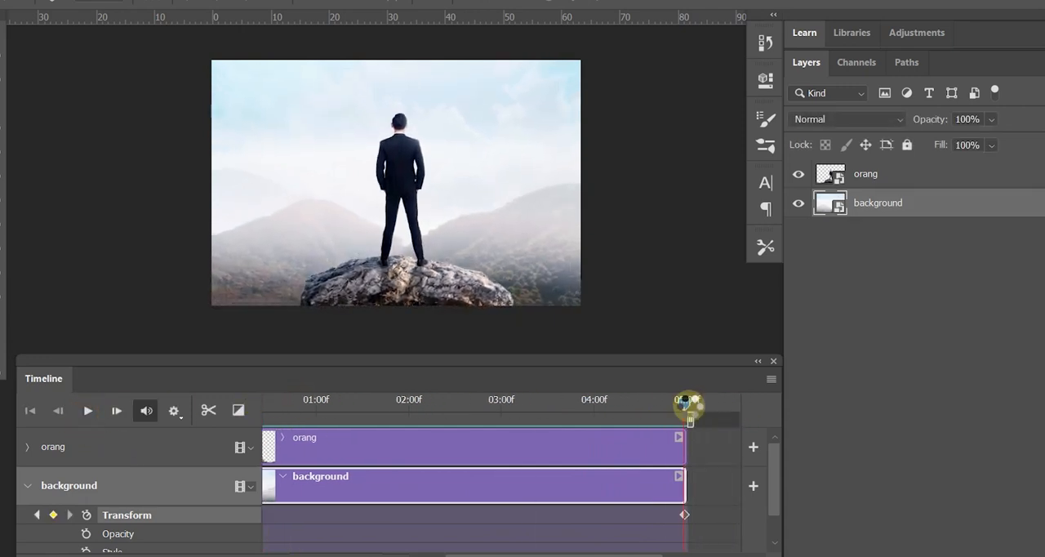
pyautogui.moveTo(629, 555); pyautogui.dragTo(565, 555)
pyautogui.moveTo(732, 405); pyautogui.dragTo(239, 454)
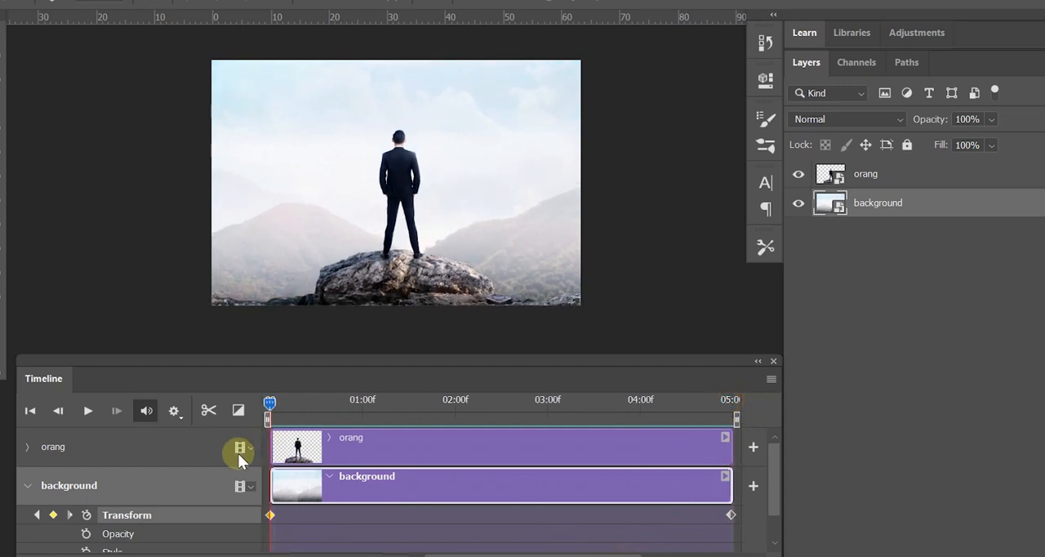
# Step: Try toggling Loop Playback in the playback settings and play the animation from the start
pyautogui.click(174, 410)
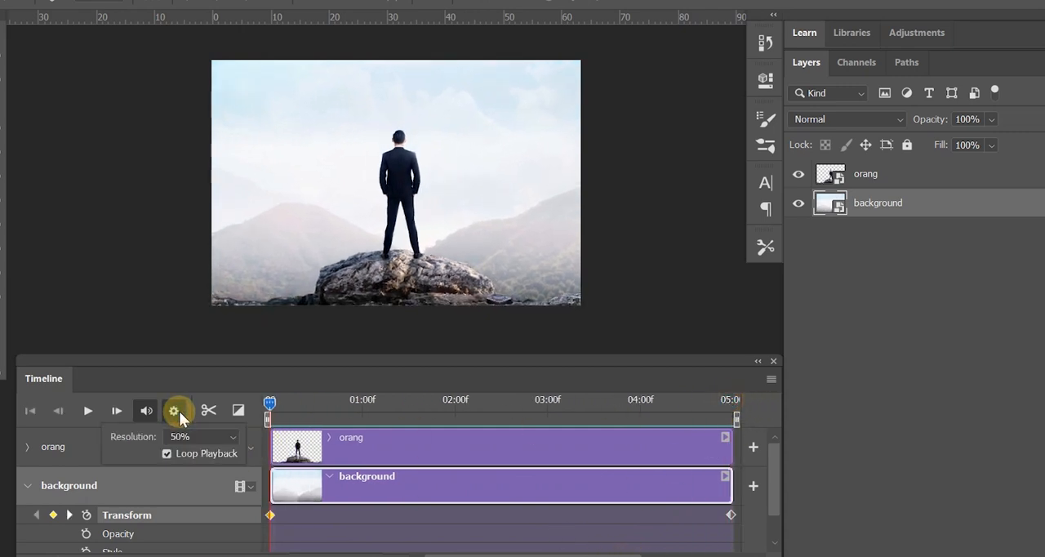
pyautogui.click(167, 453)
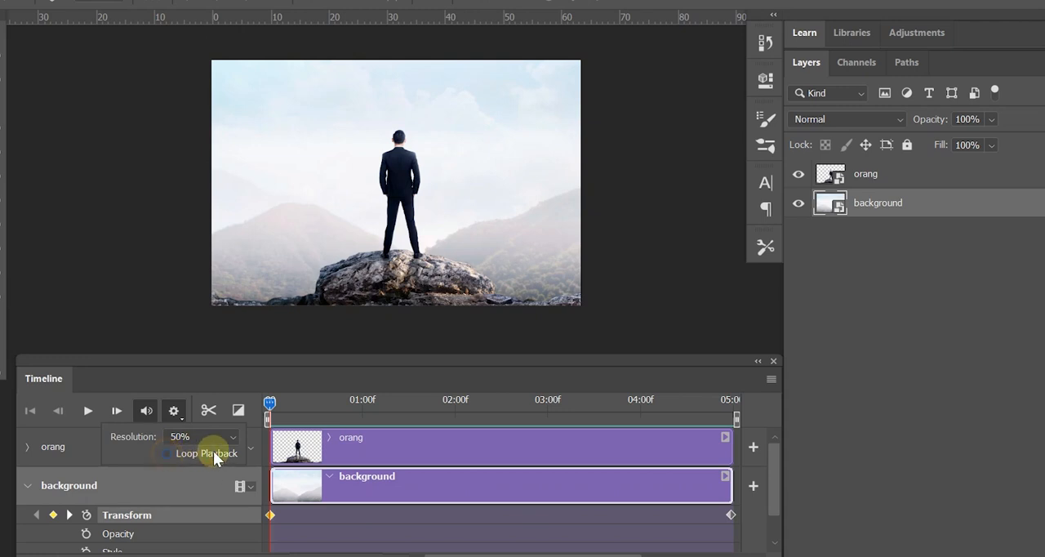
pyautogui.click(166, 454)
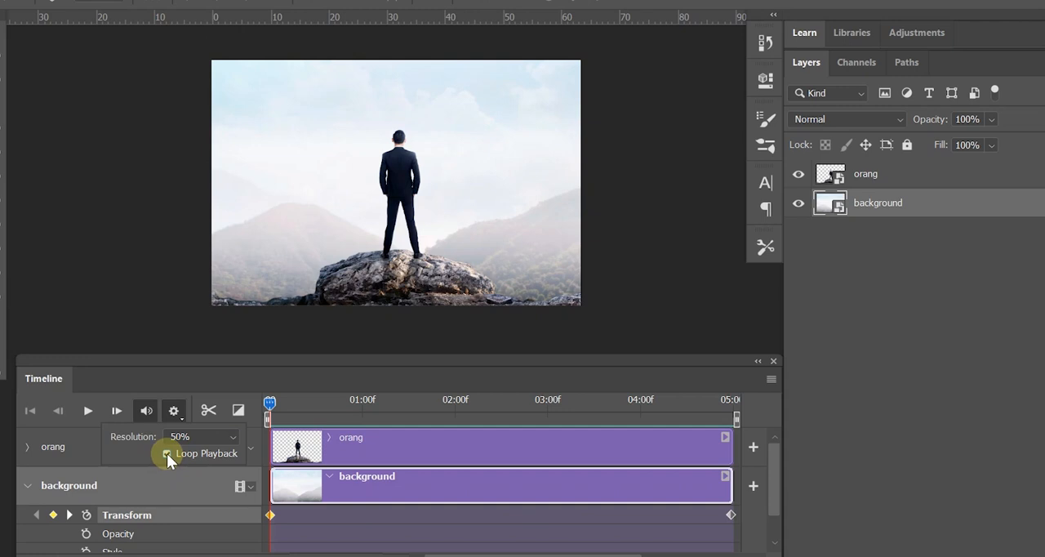
pyautogui.click(268, 404)
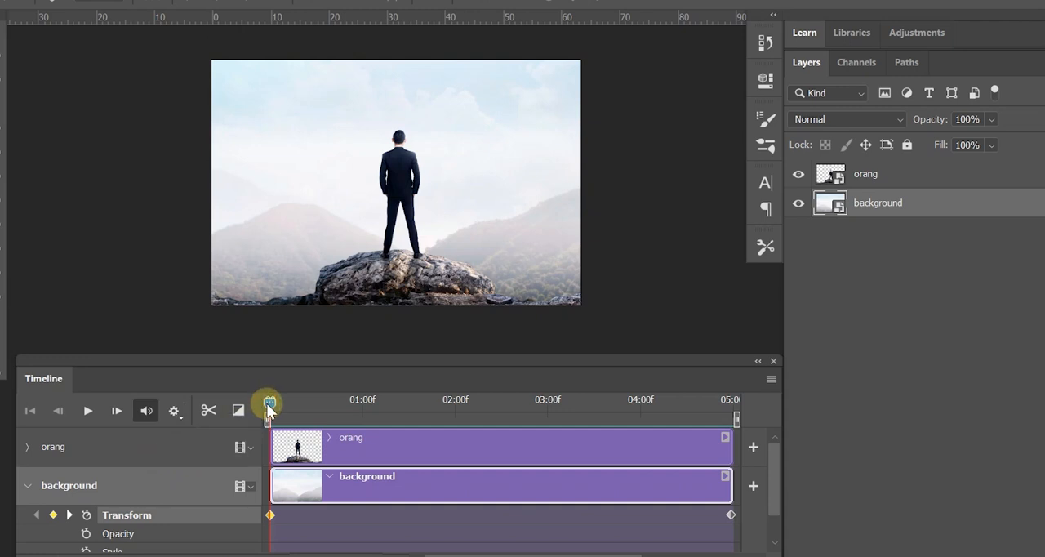
pyautogui.press('space')
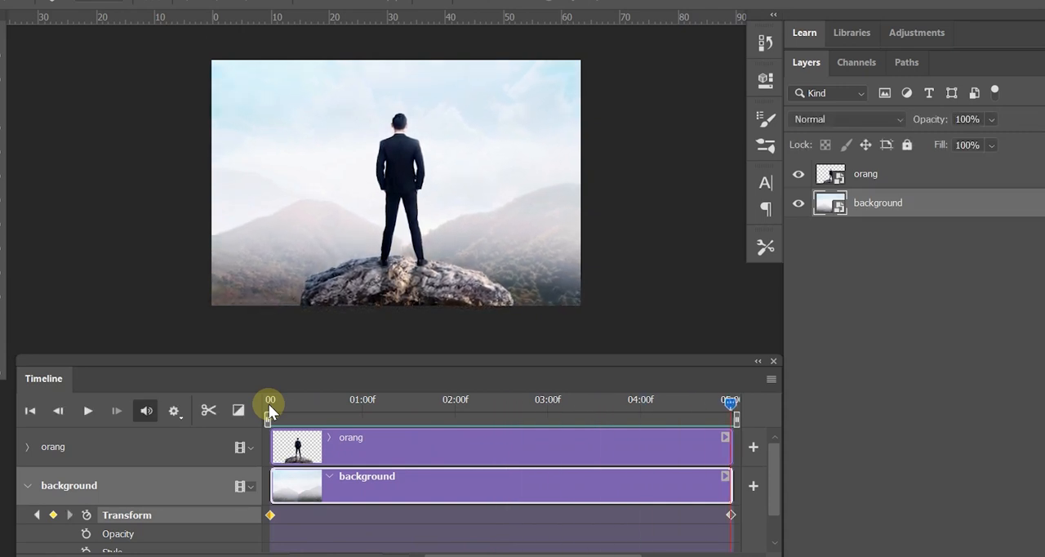
pyautogui.click(274, 408)
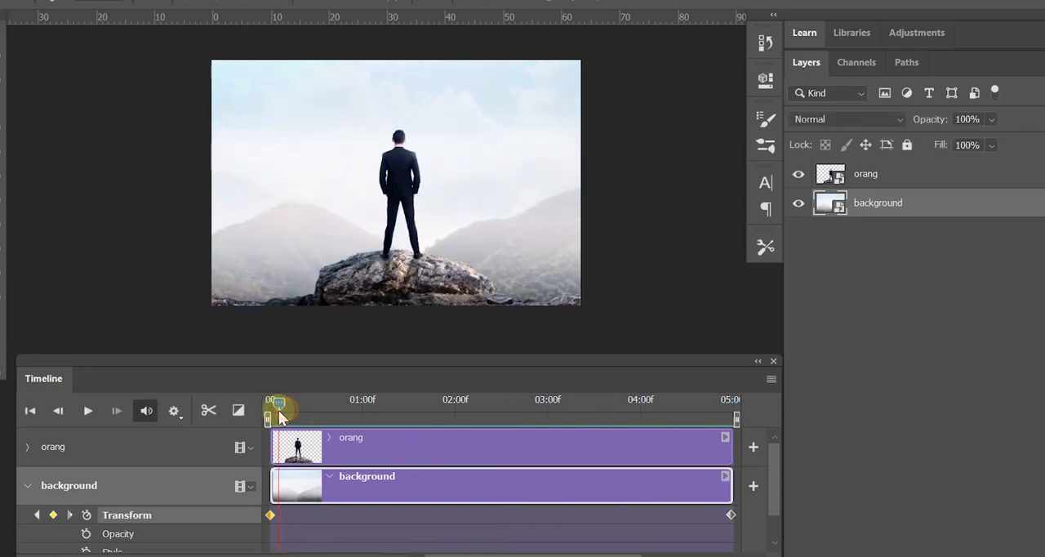
# Step: Play the animation from the start with Loop Playback enabled, stop it and return the playhead to the start
pyautogui.click(175, 413)
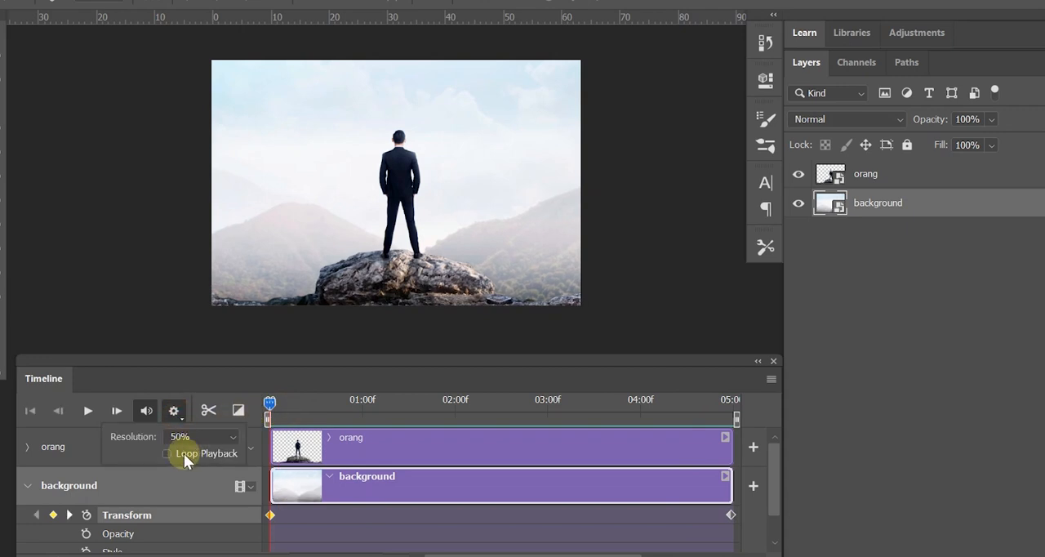
pyautogui.click(269, 403)
pyautogui.press('space')
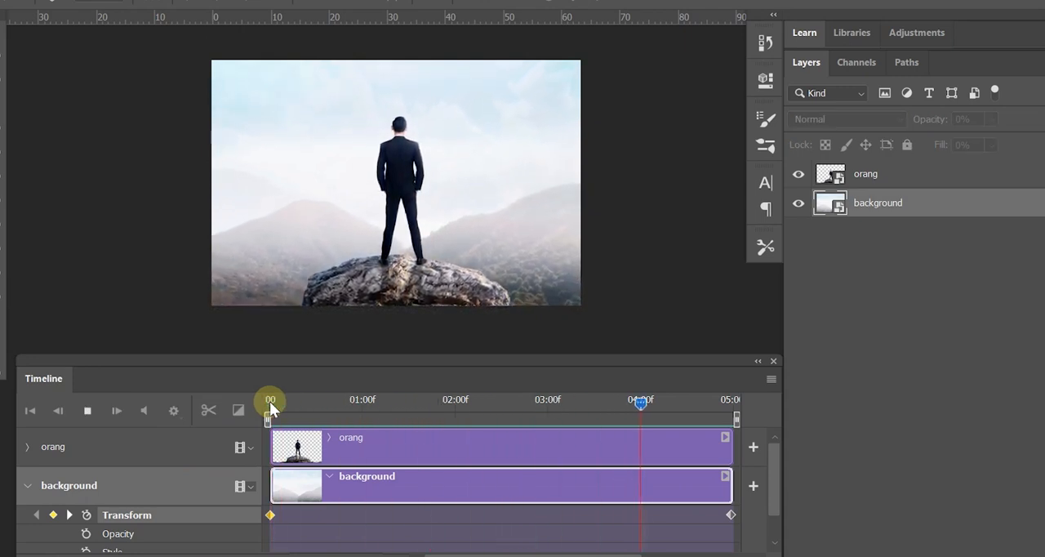
pyautogui.press('space')
pyautogui.moveTo(320, 407); pyautogui.dragTo(266, 408)
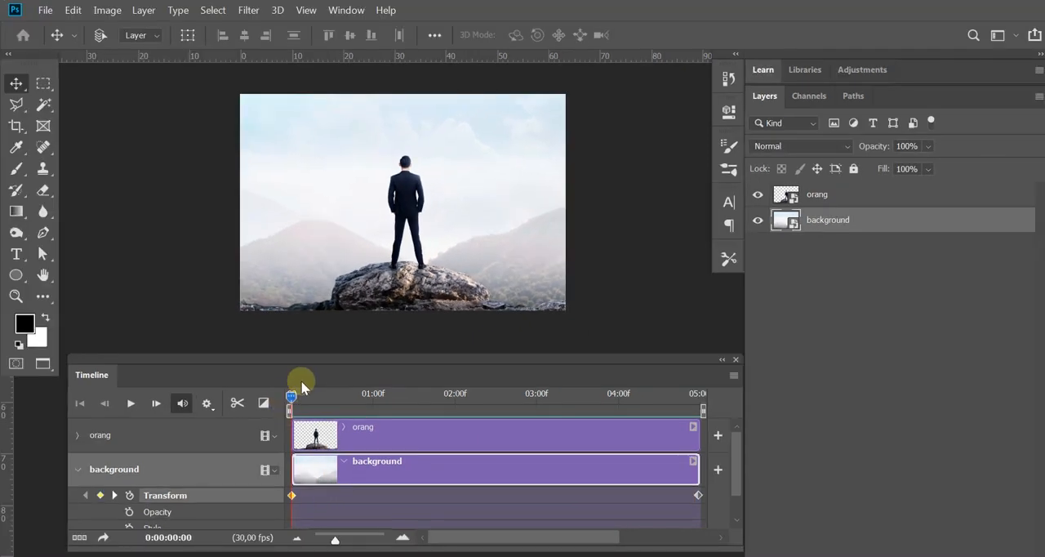
# Step: Open the Render Video export settings and check the render folder selection, keeping the Tutorial folder
pyautogui.click(49, 10)
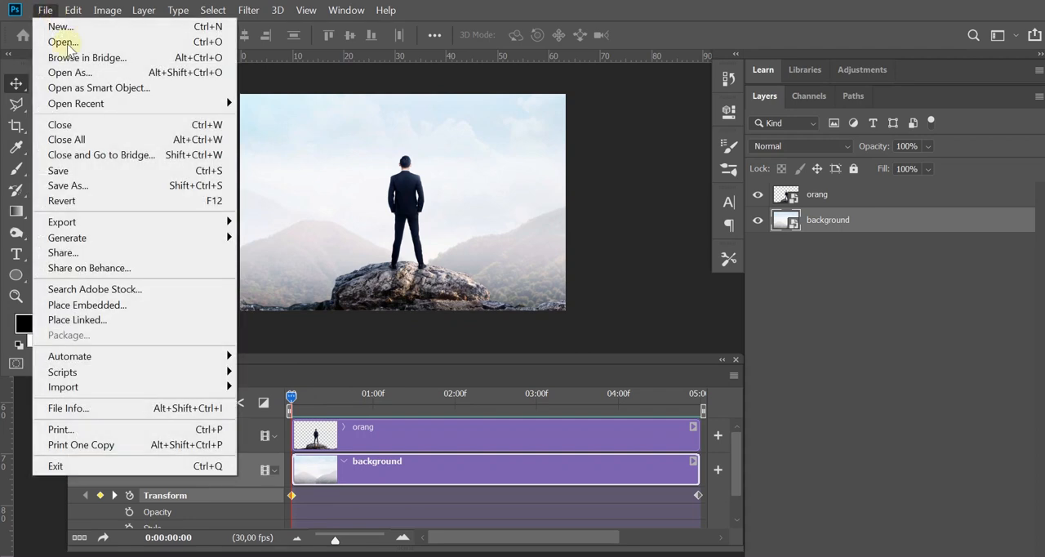
pyautogui.moveTo(155, 225)
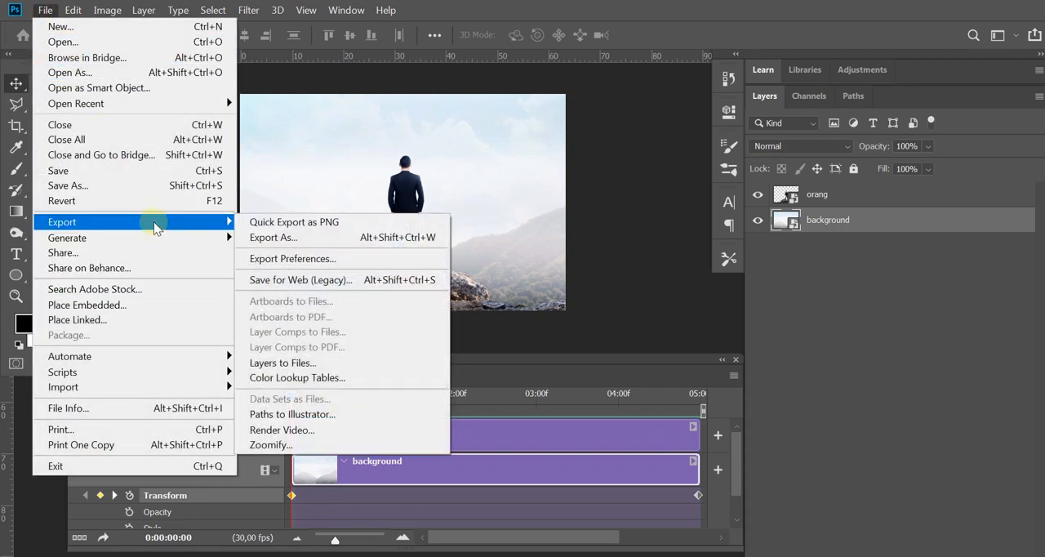
pyautogui.click(329, 431)
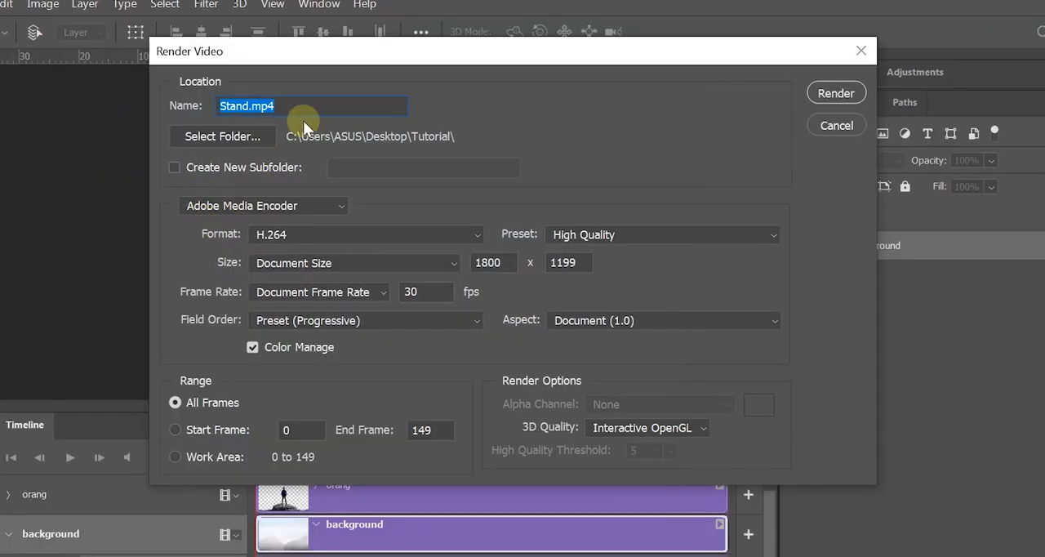
pyautogui.click(340, 96)
pyautogui.click(219, 140)
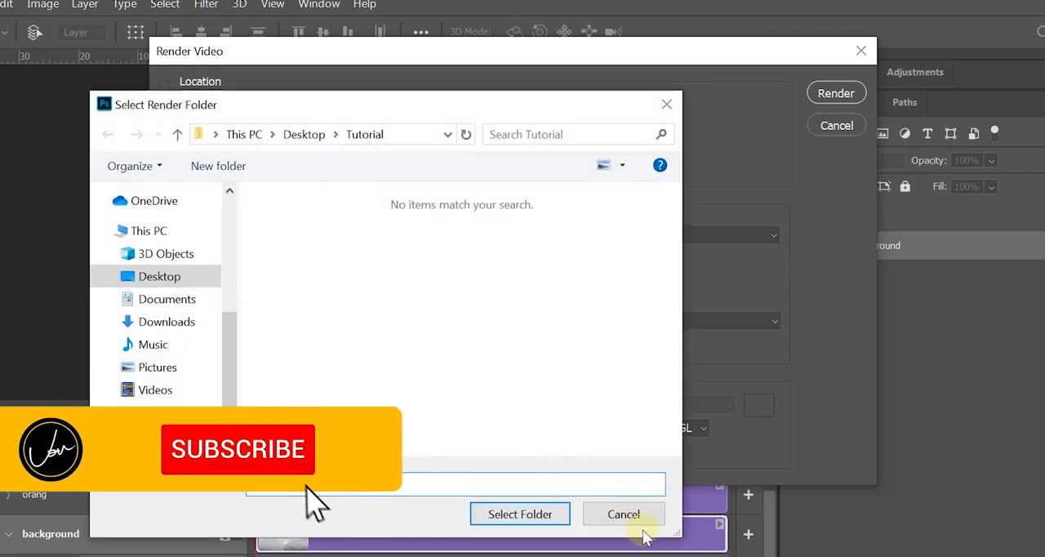
pyautogui.click(666, 104)
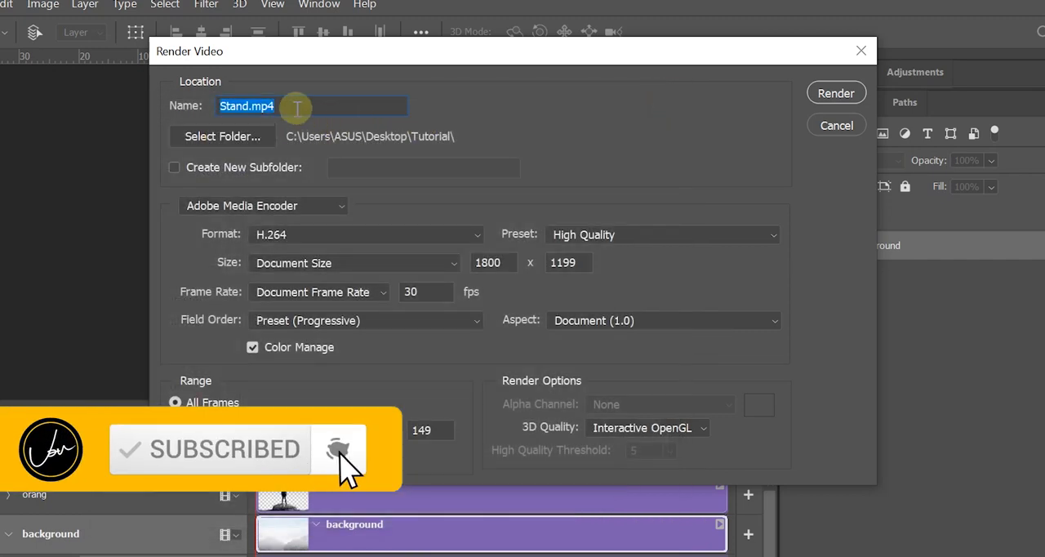
# Step: Name the output Video Parallax and render all frames as H.264 in High Quality at document size and 30 fps
pyautogui.write('Video Para')
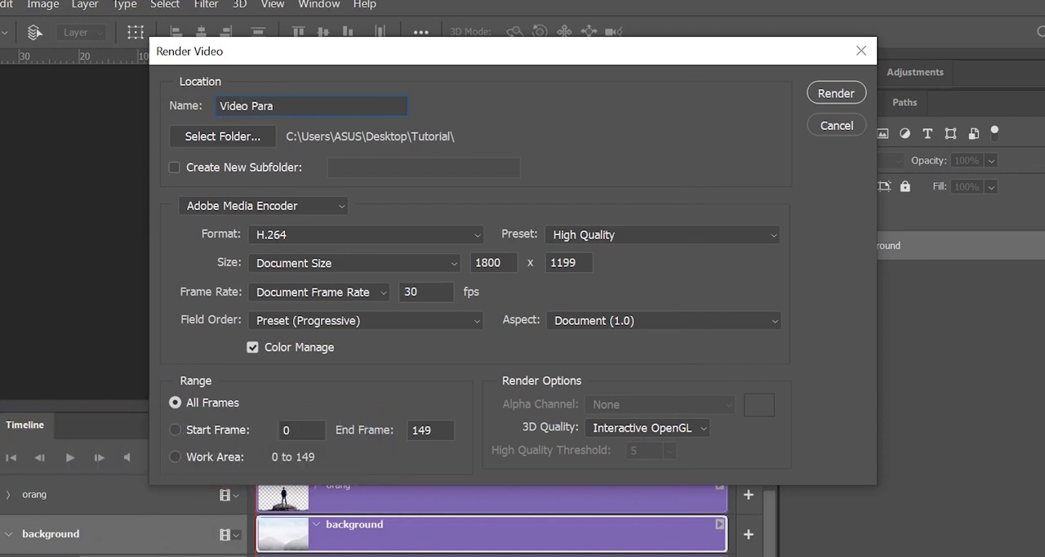
pyautogui.write('llax')
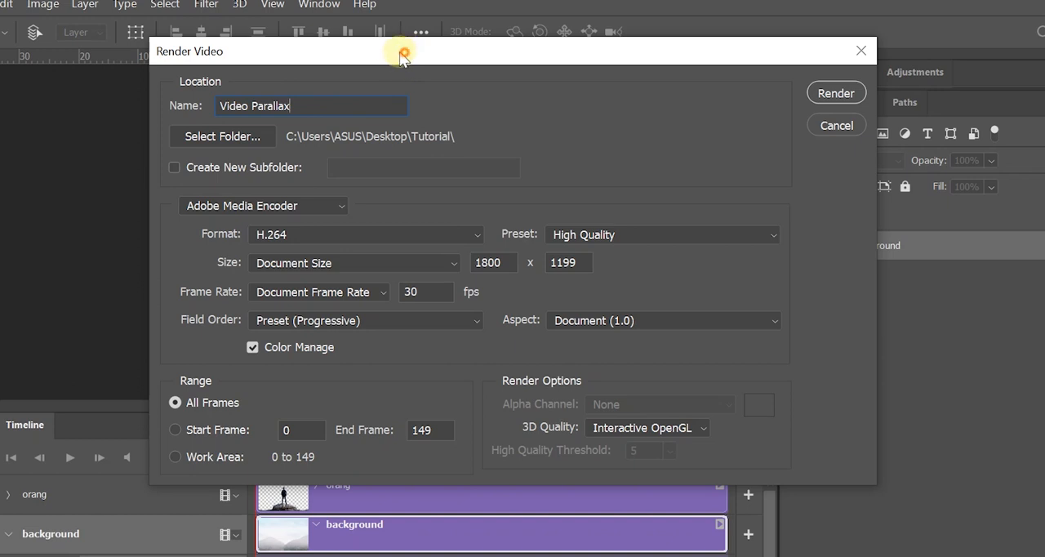
pyautogui.moveTo(408, 52); pyautogui.dragTo(397, 49)
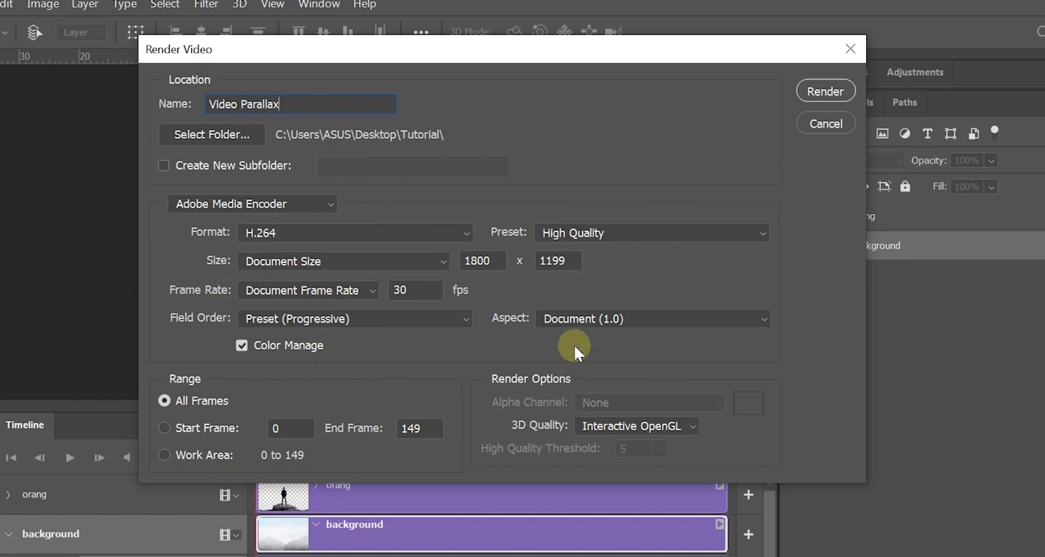
pyautogui.click(825, 91)
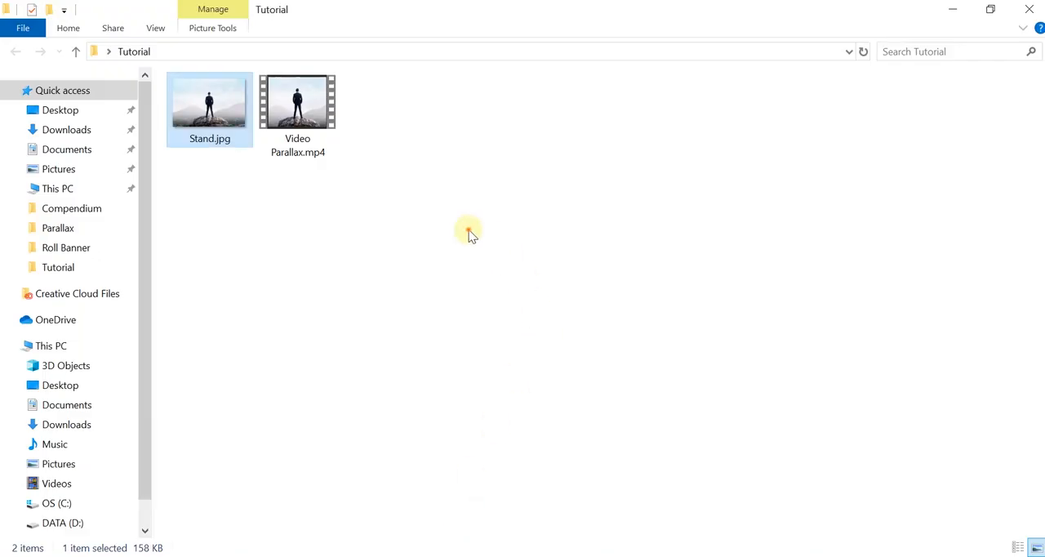
# Step: Switch to File Explorer and show the rendered video in the Tutorial folder
pyautogui.click(397, 200)
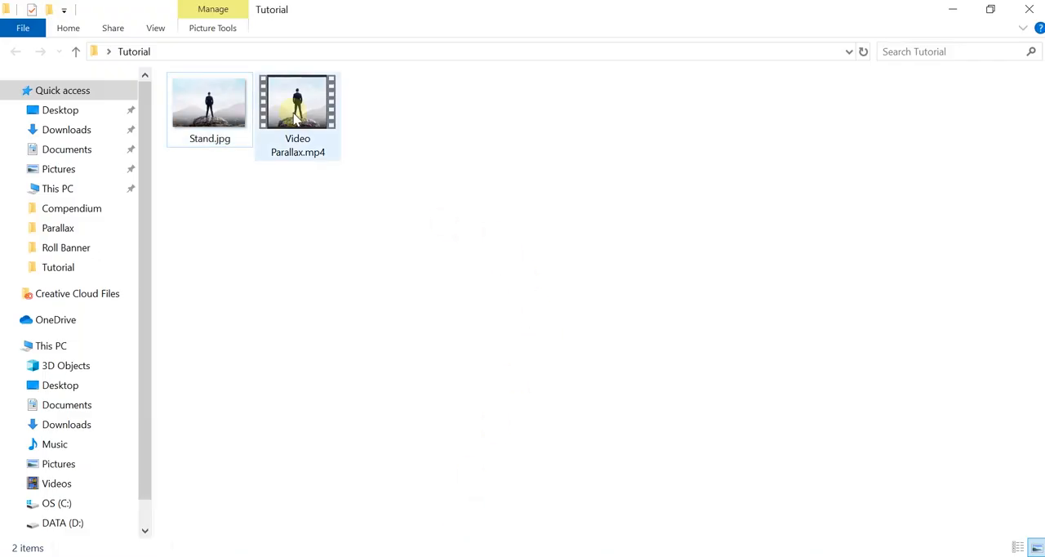